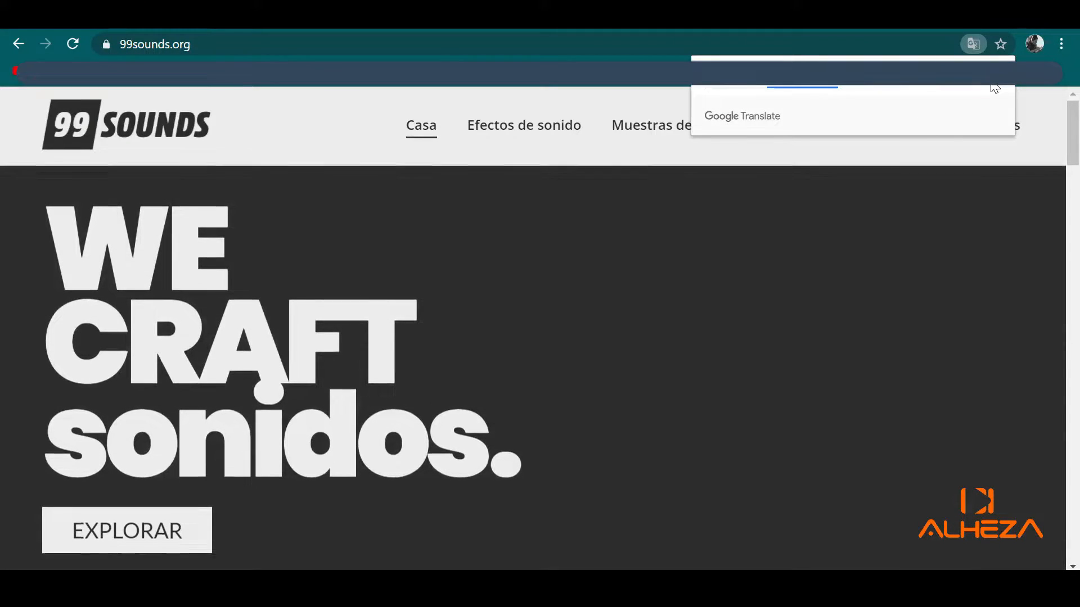
# - Dismiss the Google Translate popup, leaving 99sounds.org displayed in Spanish
pyautogui.click(994, 88)
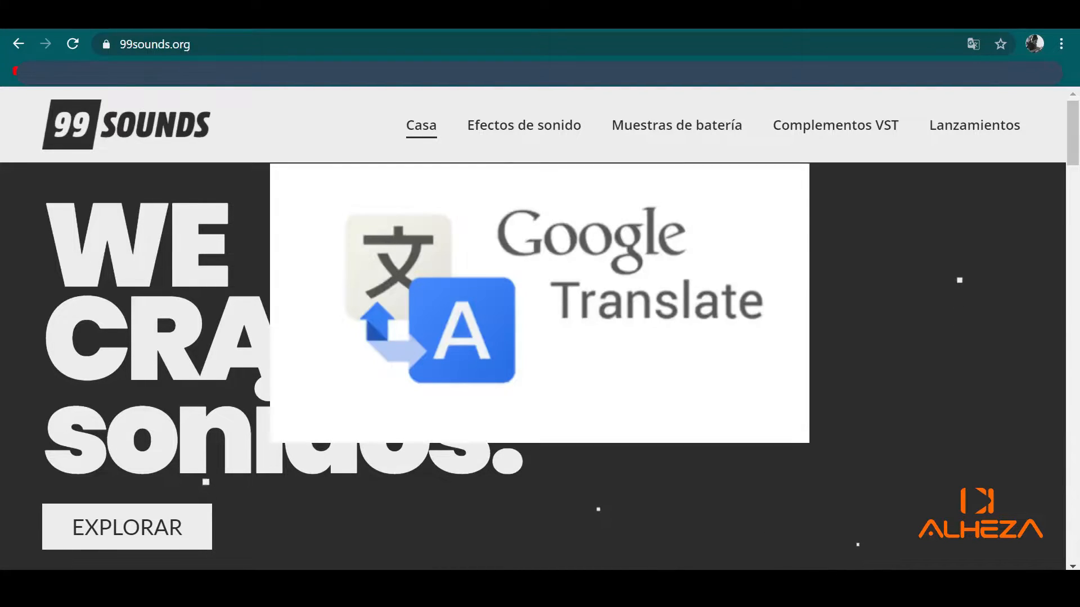
# - Scroll to the Bibliotecas populares section showing 99 Sound Effects and Lluvia y trueno
pyautogui.scroll(-4, 649, 196)
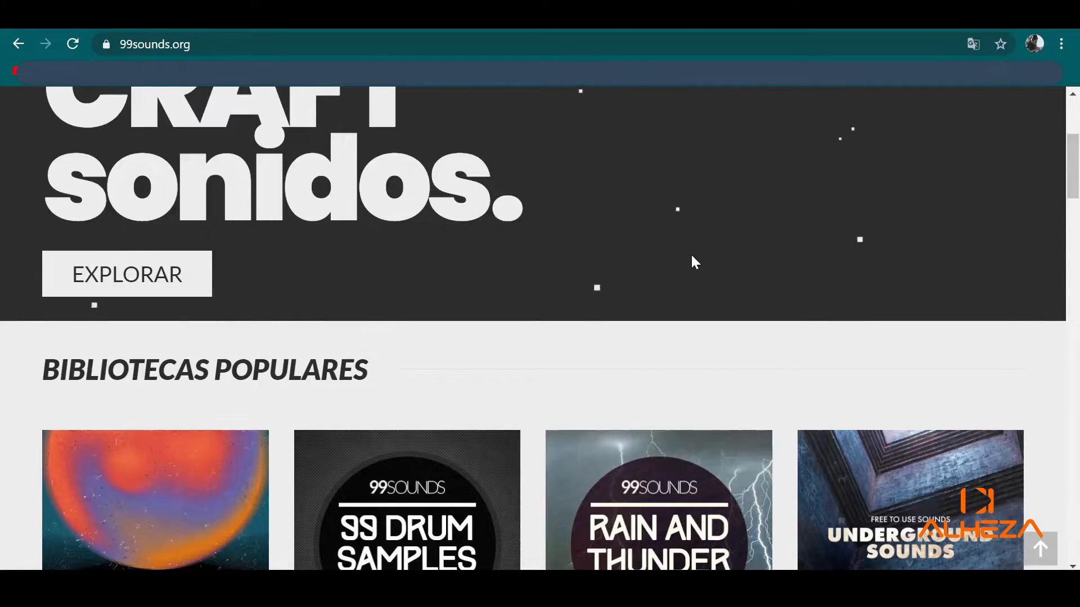
pyautogui.scroll(-3, 686, 259)
pyautogui.scroll(-3, 685, 281)
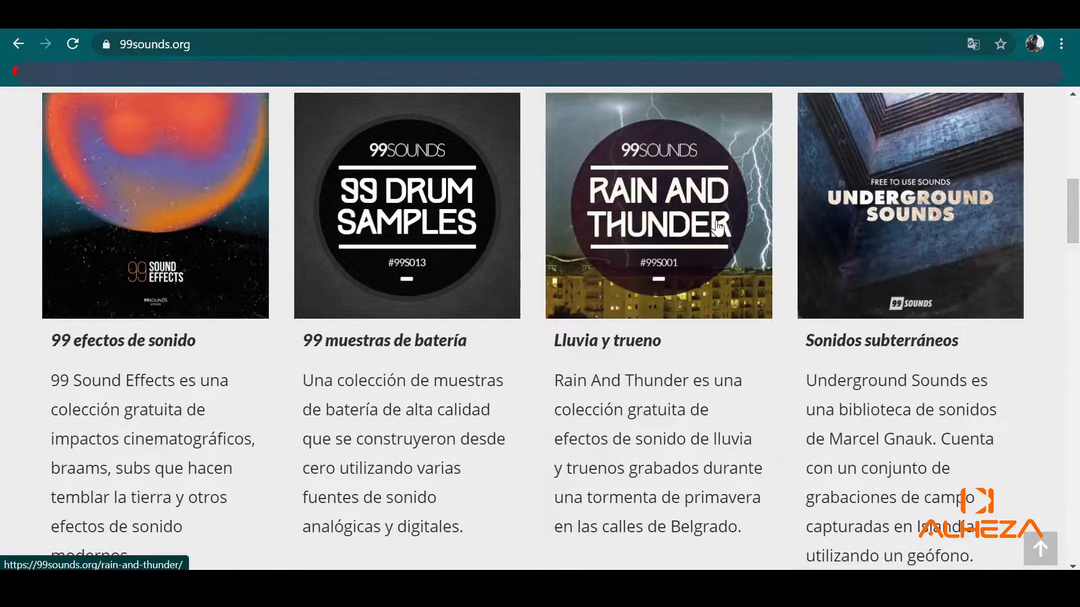
pyautogui.scroll(-3, 745, 299)
pyautogui.scroll(1, 750, 311)
pyautogui.scroll(3, 751, 311)
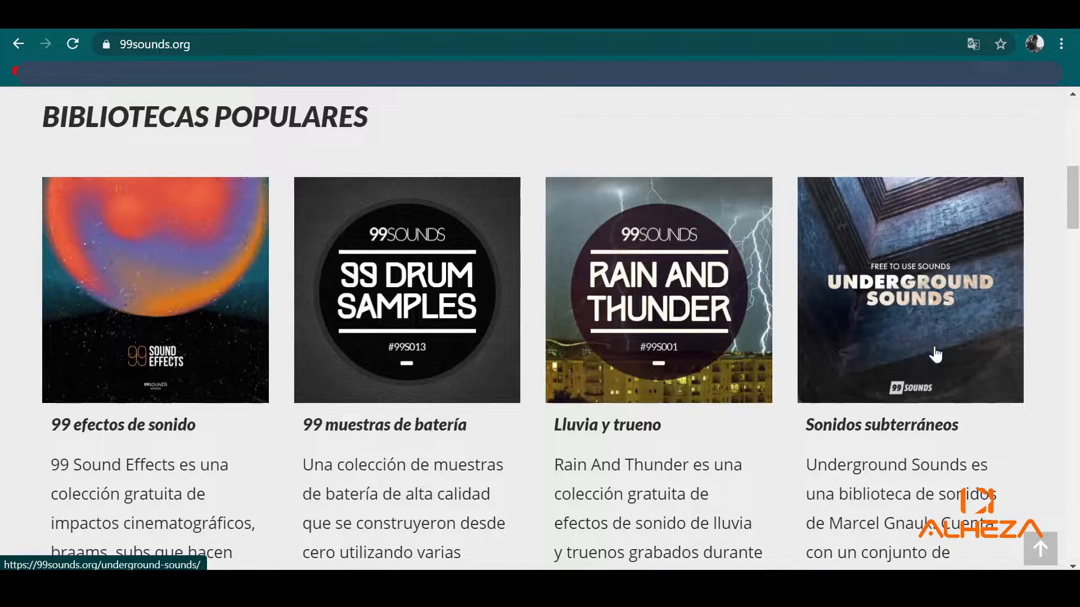
pyautogui.scroll(-3, 932, 386)
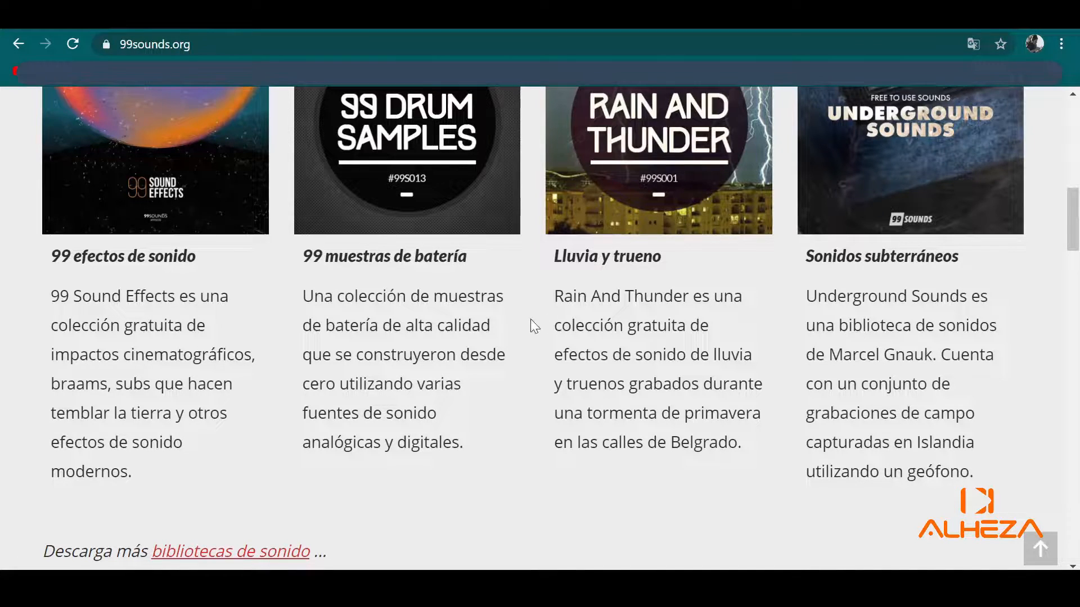
pyautogui.scroll(2, 534, 325)
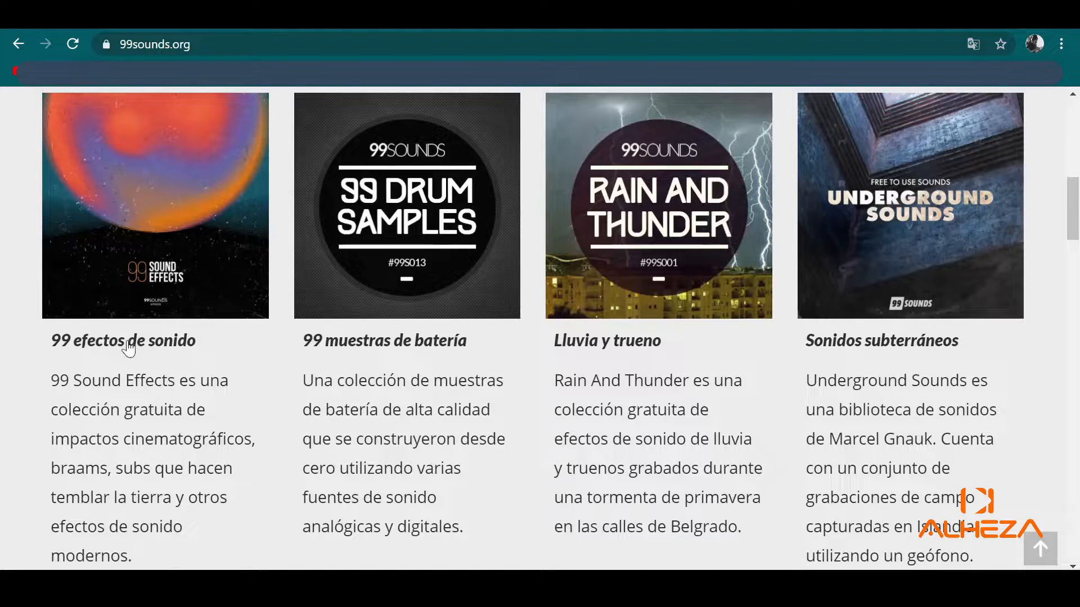
# - Open the 99 Sound Effects library page and play, then pause, its audio preview
pyautogui.click(142, 248)
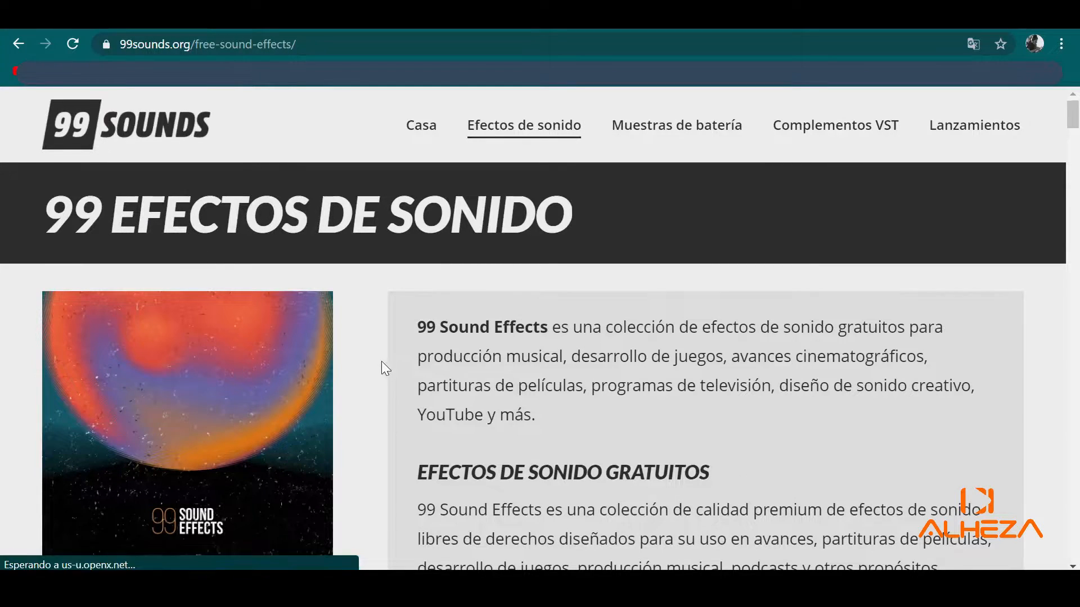
pyautogui.scroll(-10, 393, 369)
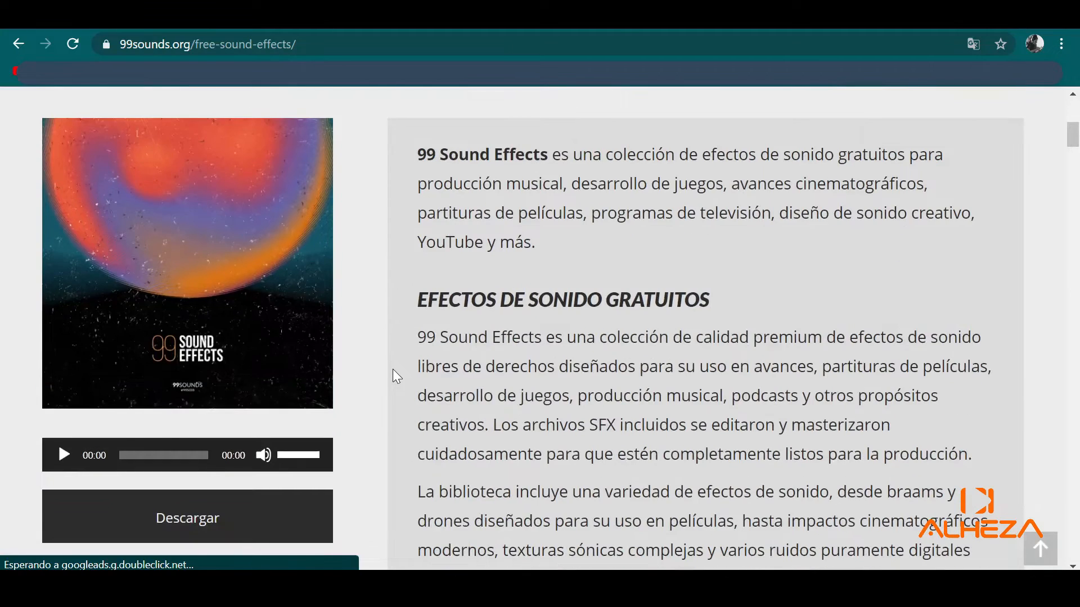
pyautogui.scroll(5, 392, 369)
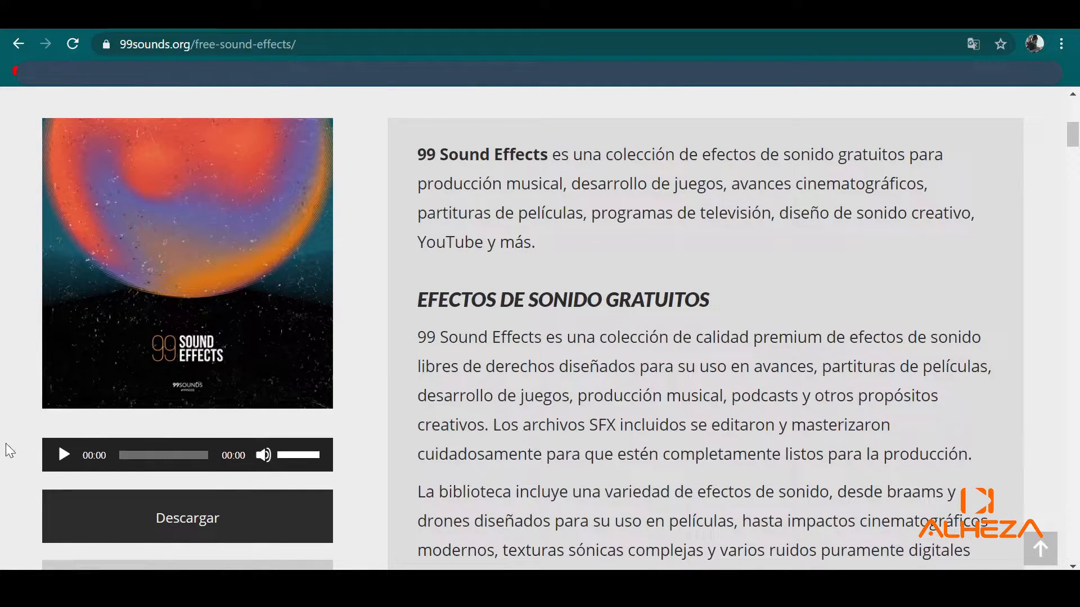
pyautogui.click(61, 455)
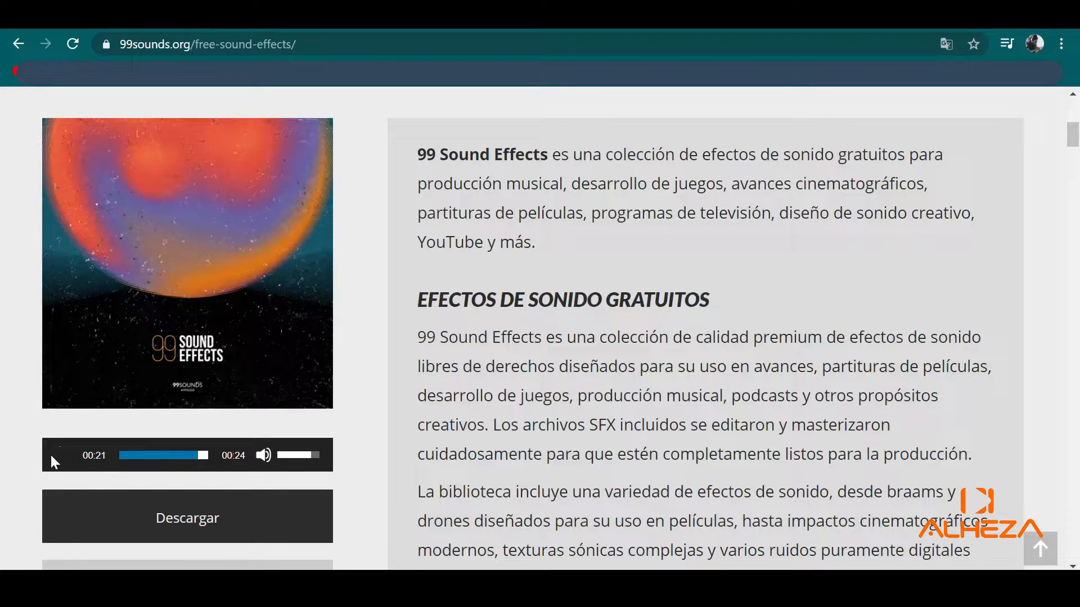
pyautogui.click(60, 458)
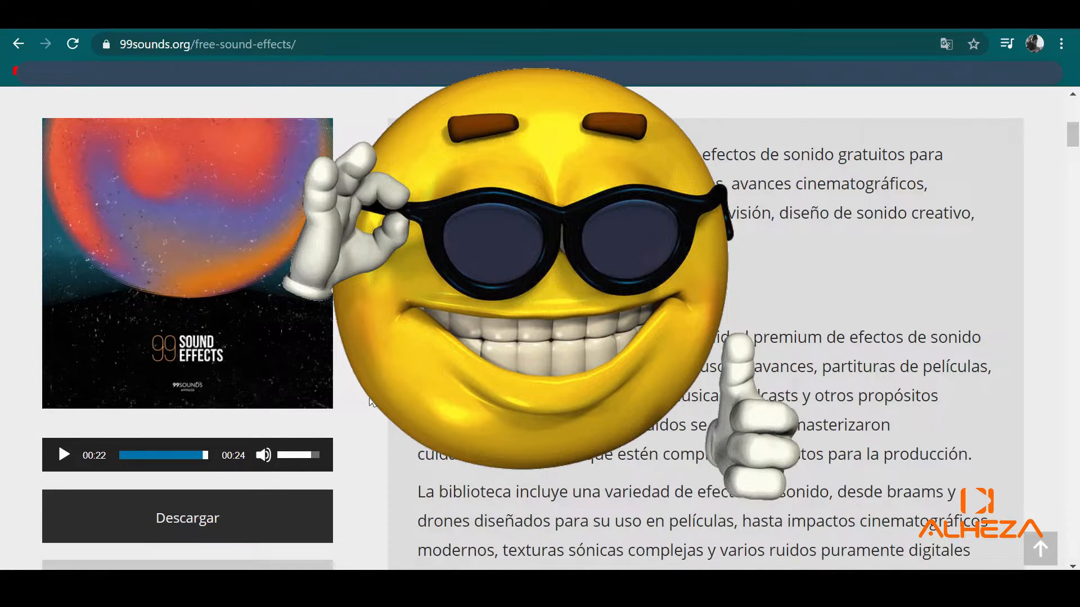
# - Go to the Sellfy free download page for 99 Sound Effects
pyautogui.scroll(-1, 353, 393)
pyautogui.scroll(-6, 369, 400)
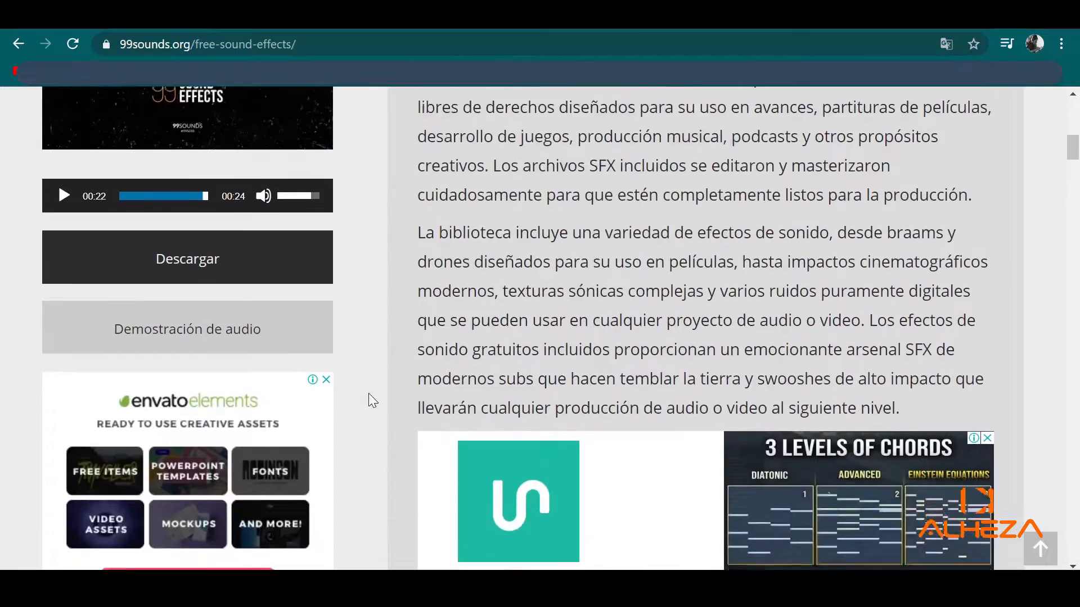
pyautogui.scroll(5, 371, 399)
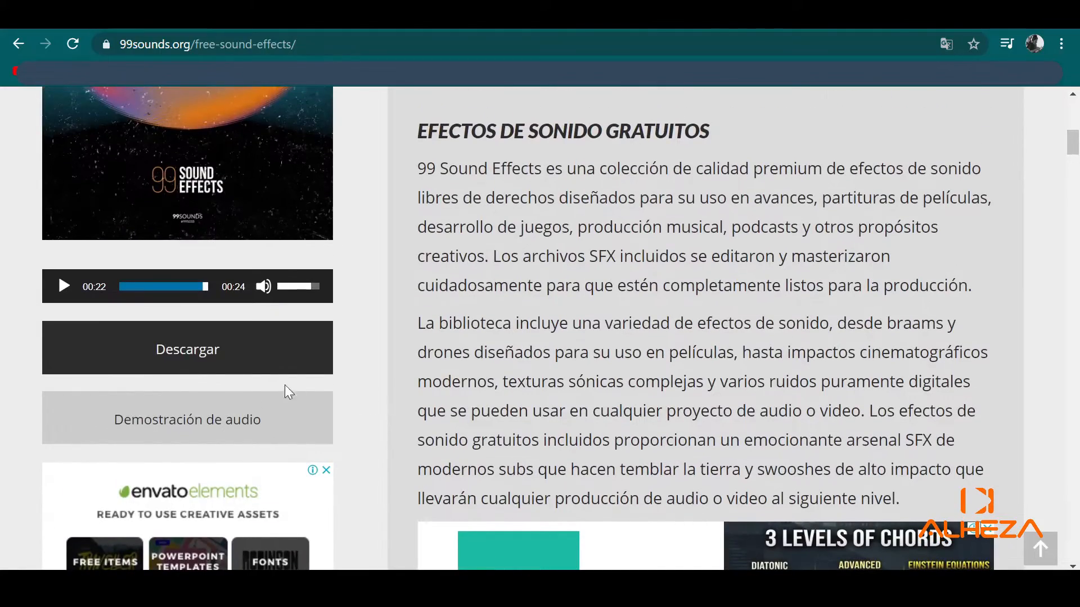
pyautogui.click(194, 350)
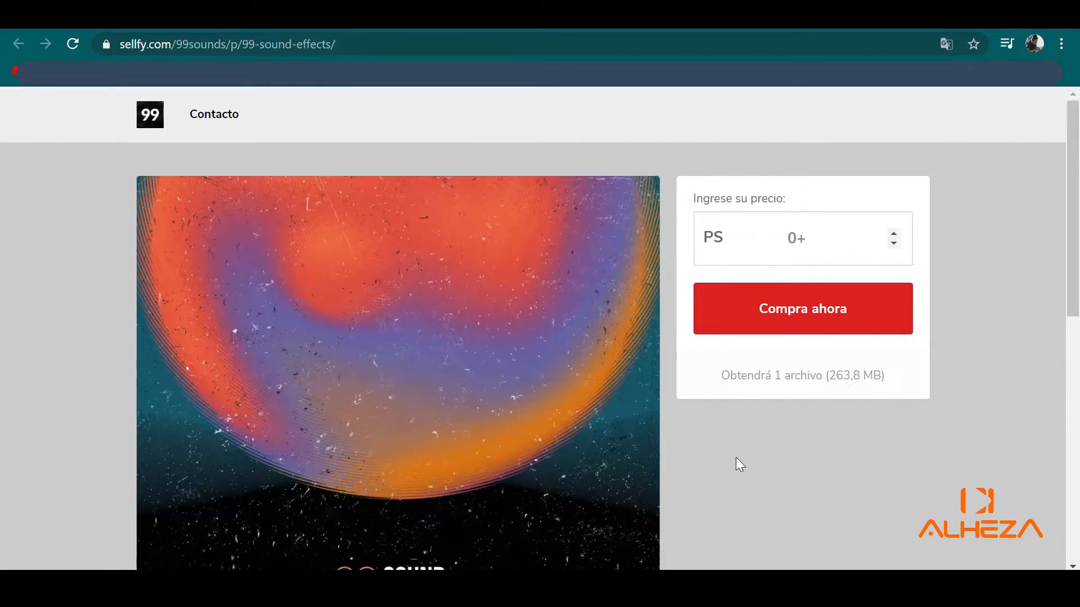
# - Set the price to 0 and proceed with Compra ahora to the 0,00 $ checkout review
pyautogui.scroll(-2, 757, 457)
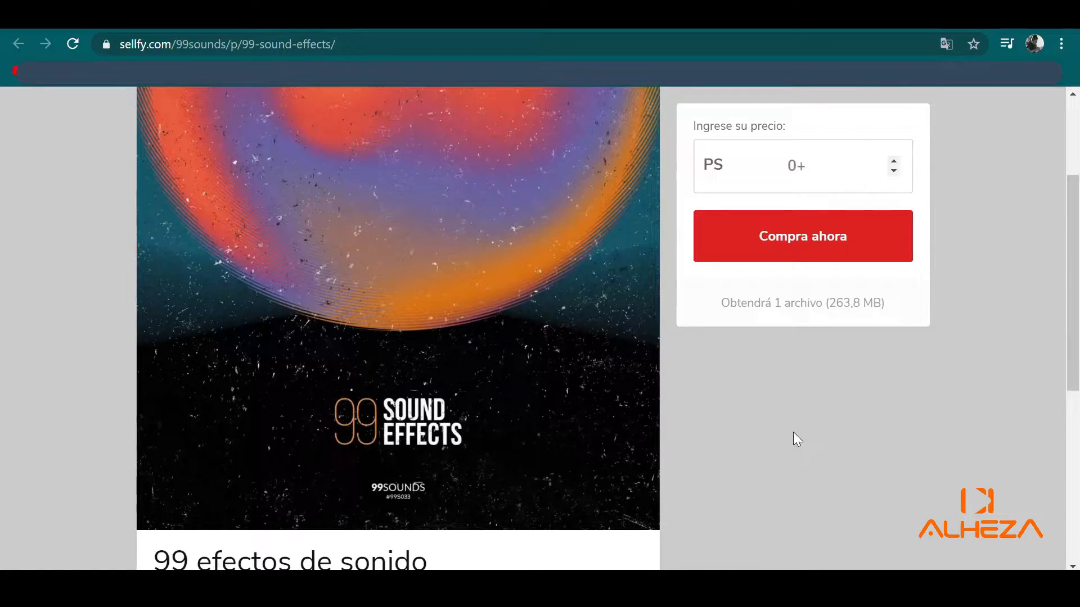
pyautogui.scroll(-3, 784, 424)
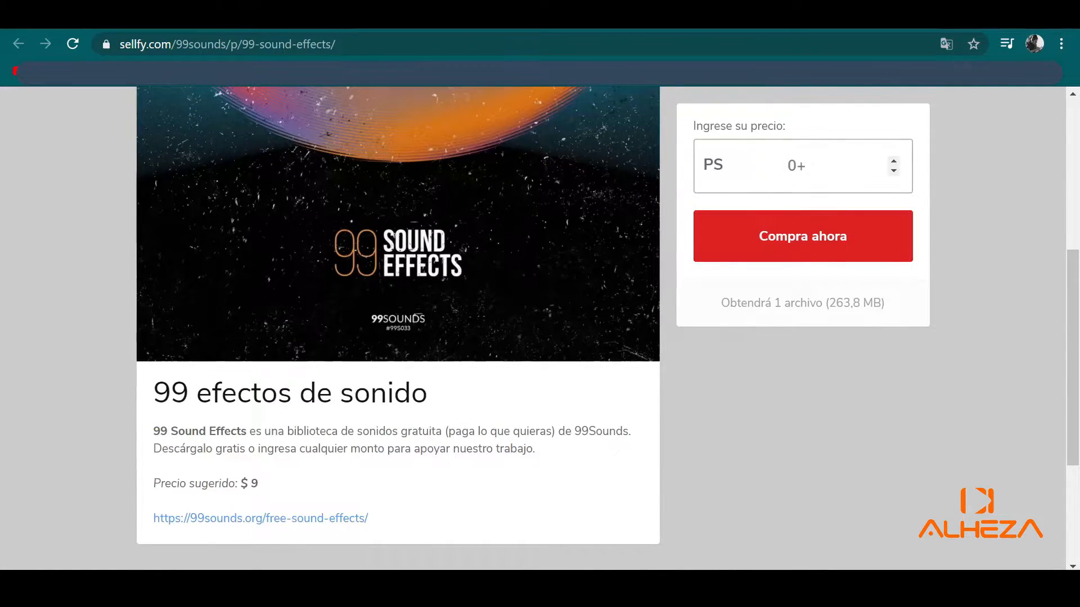
pyautogui.write('0')
pyautogui.click(810, 243)
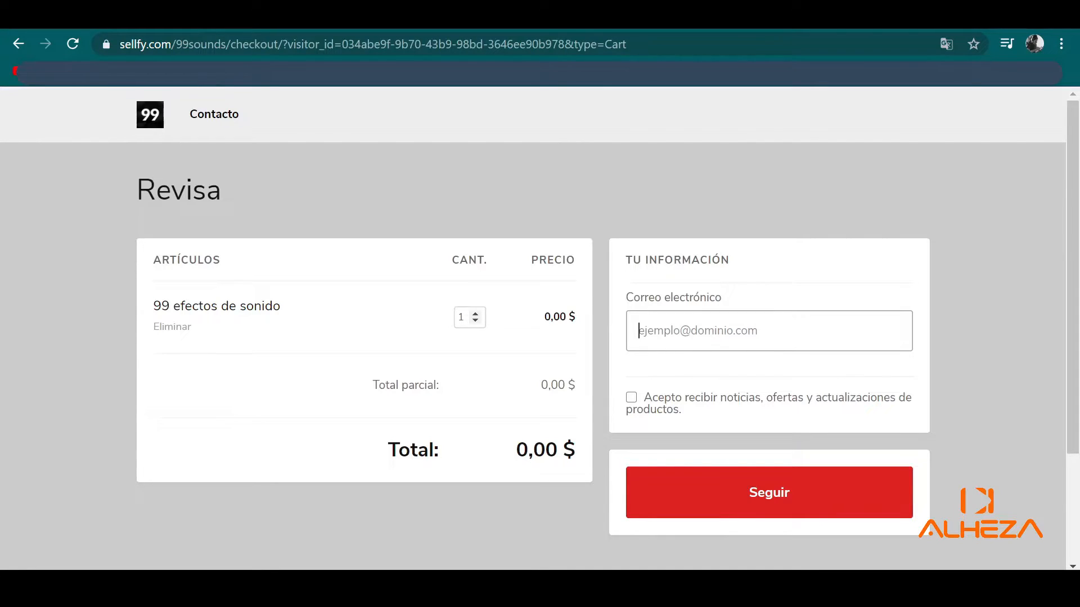
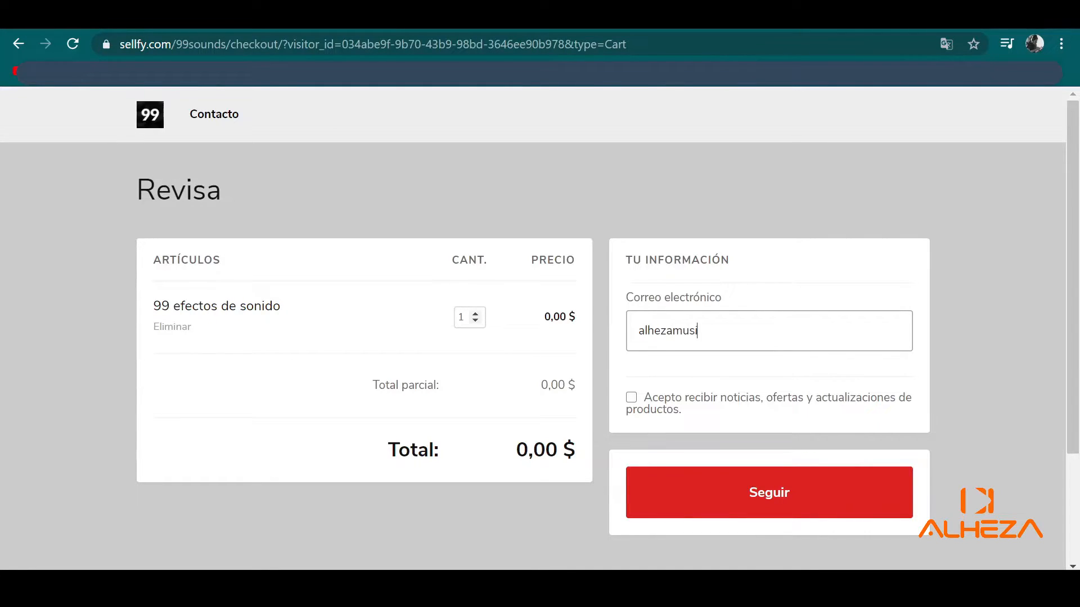
# - Enter the e-mail address, opt in to the newsletter, and submit the checkout with Seguir
pyautogui.click(631, 398)
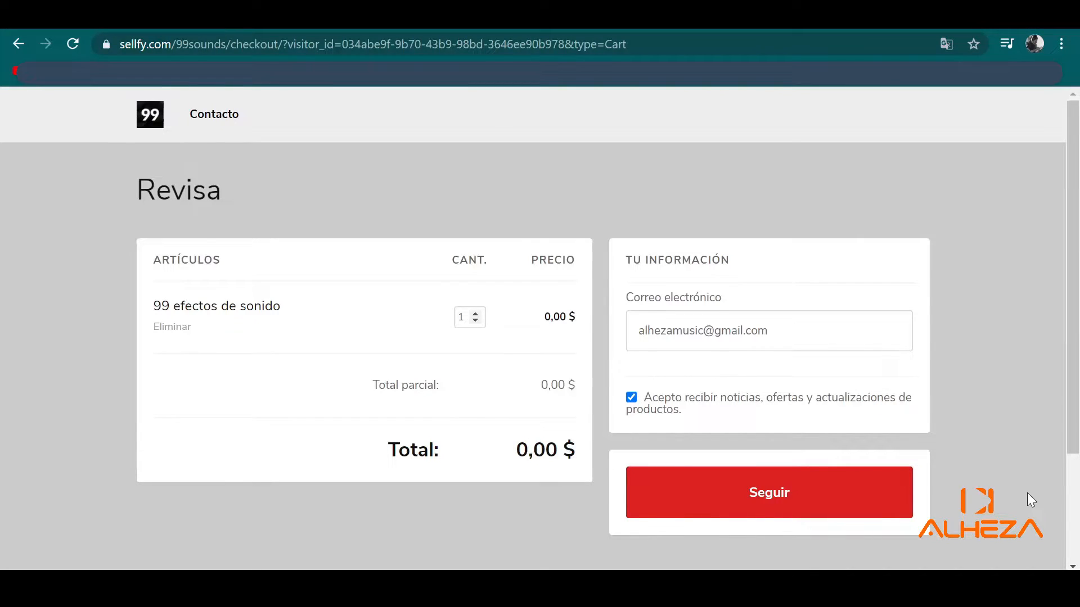
pyautogui.click(788, 482)
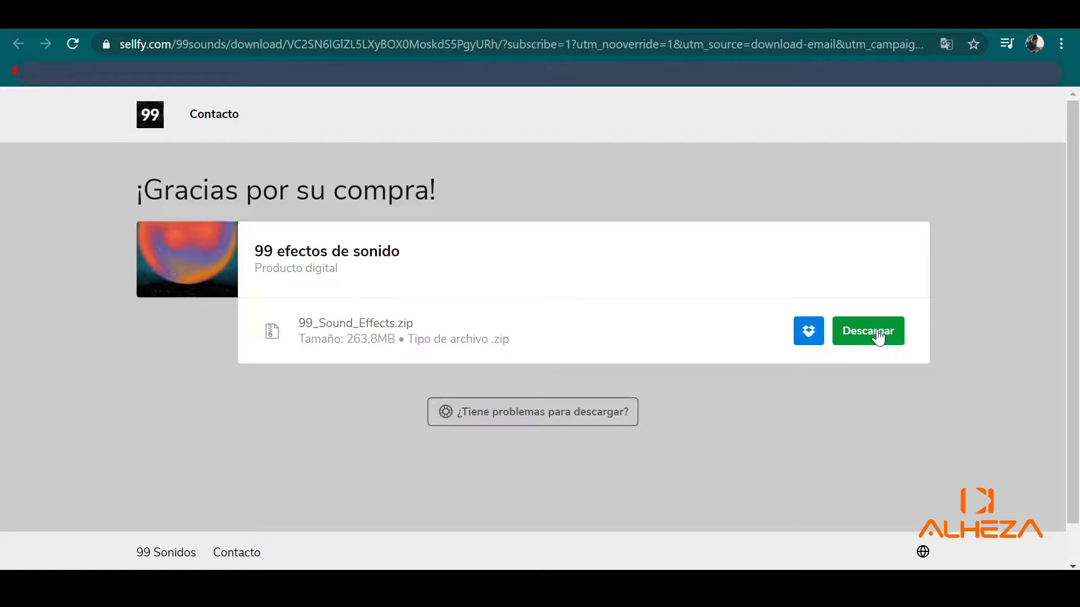
# - Download 99_Sound_Effects.zip using the green Descargar button
pyautogui.click(878, 333)
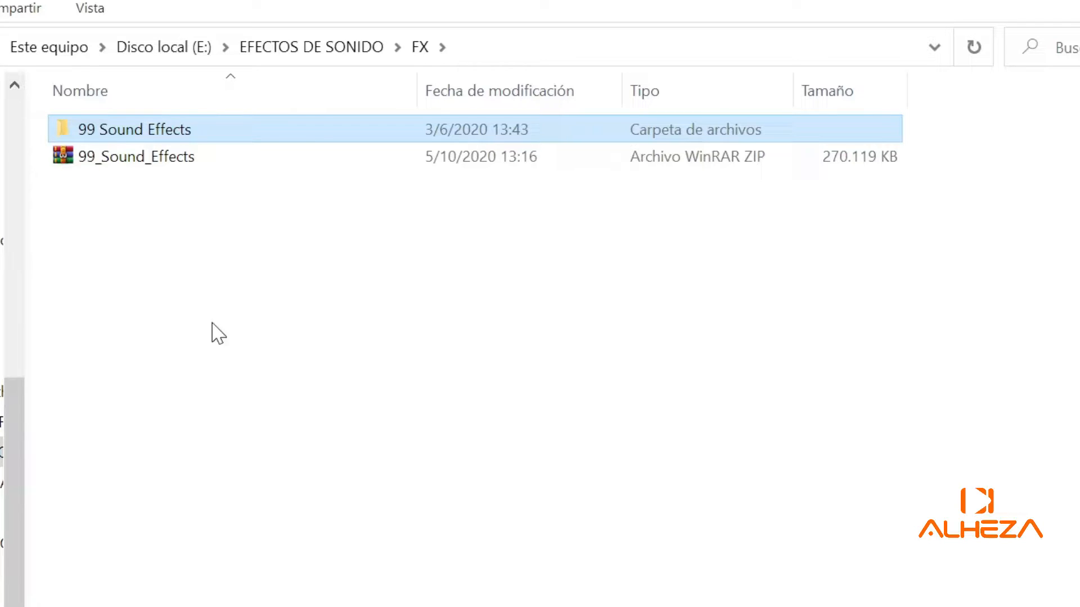
# - Navigate into the 99 Sound Effects pack's WAV folder
pyautogui.doubleClick(152, 139)
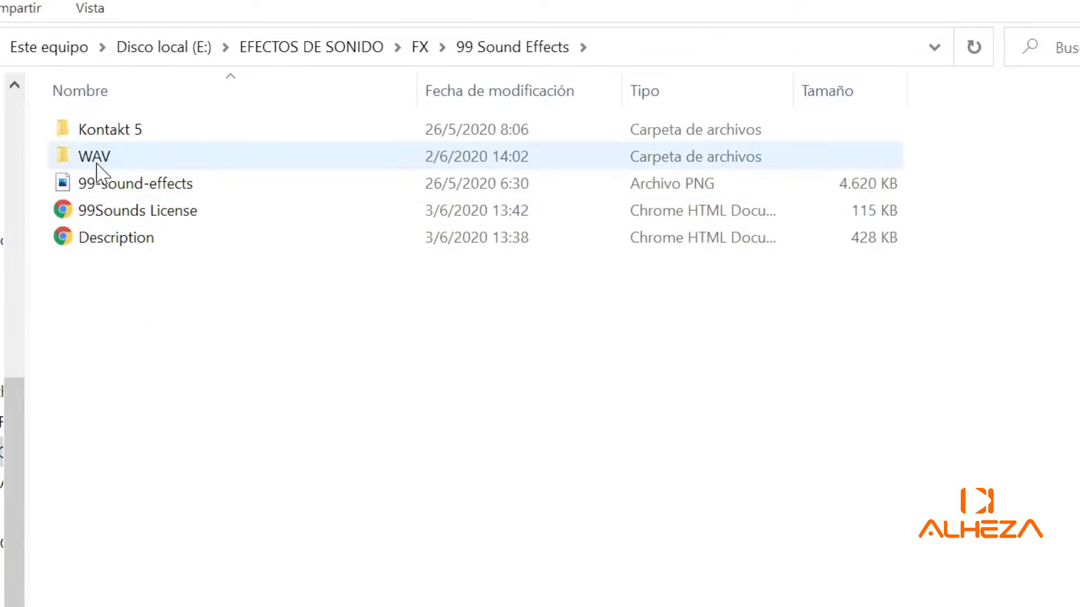
pyautogui.doubleClick(126, 136)
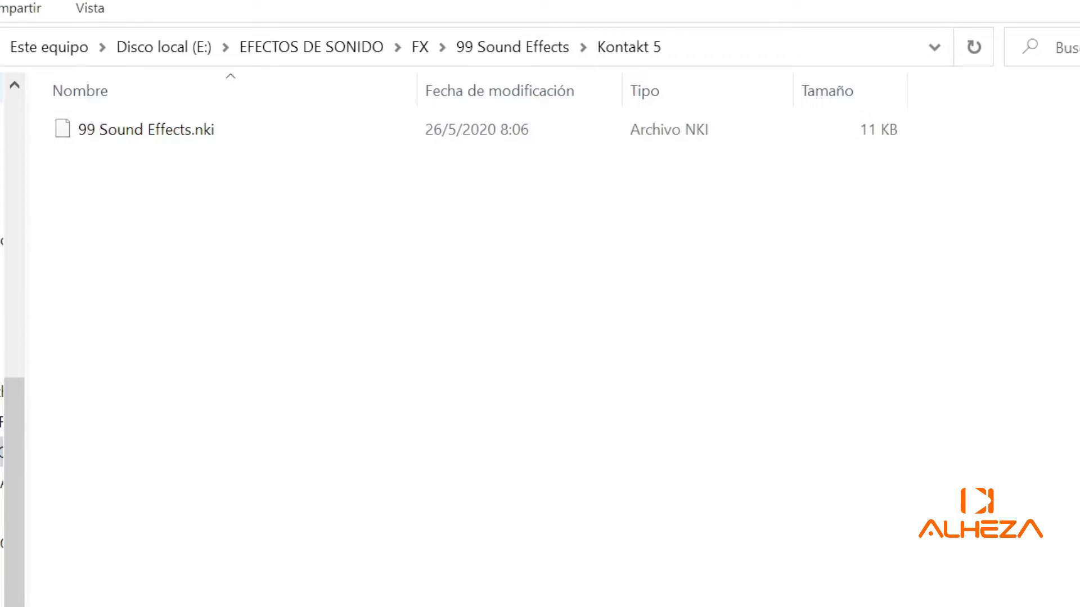
pyautogui.hotkey('alt', 'Left')
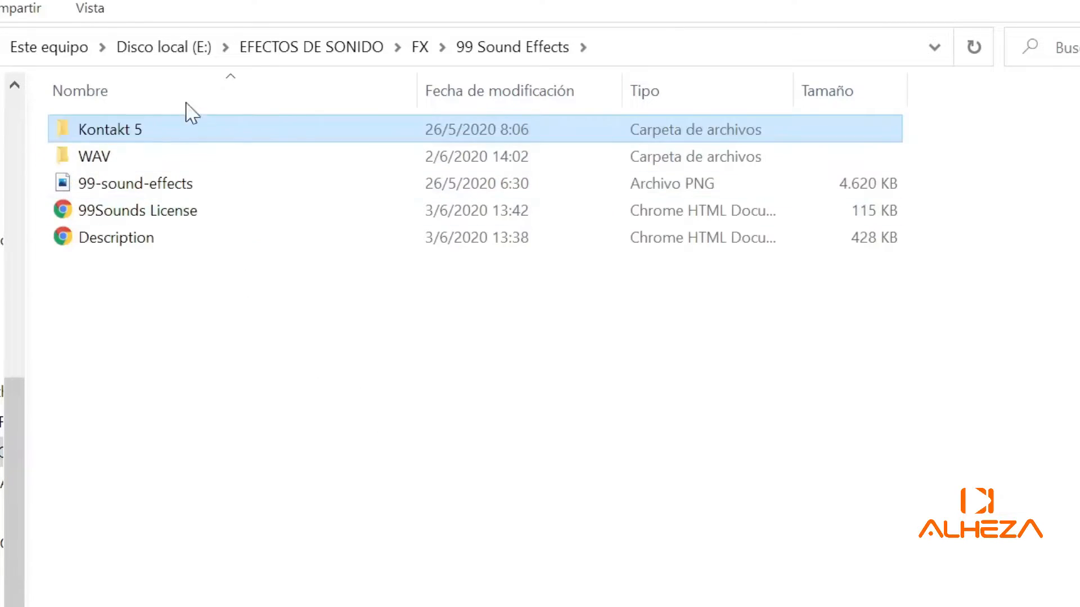
pyautogui.doubleClick(113, 160)
# - Find the Drone - Alien VHS sample in the list and play it
pyautogui.scroll(-2, 208, 213)
pyautogui.scroll(-17, 209, 216)
pyautogui.scroll(-6, 213, 224)
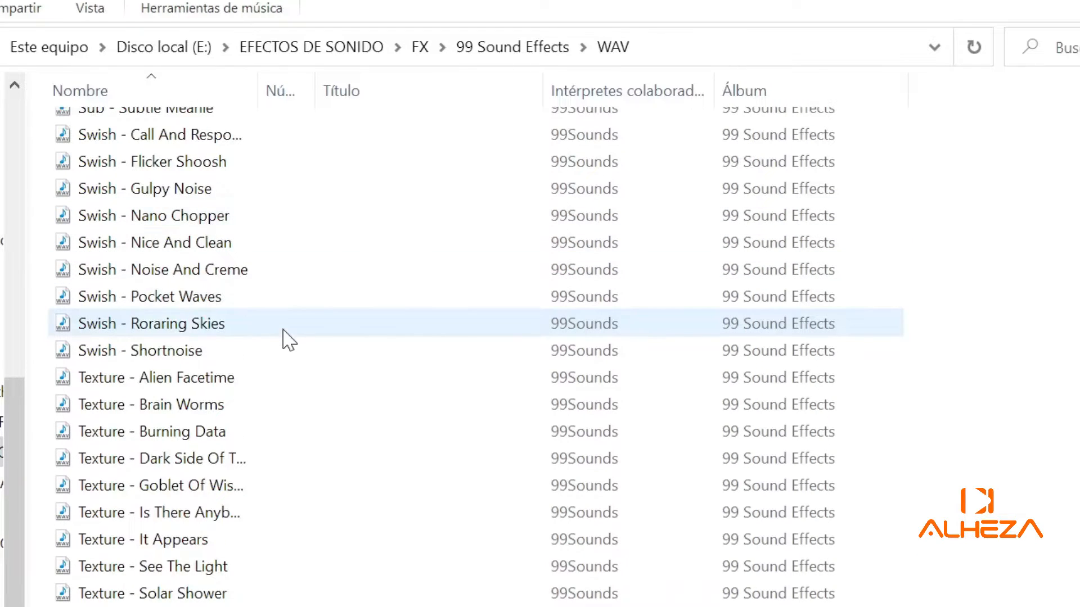
pyautogui.scroll(20, 217, 373)
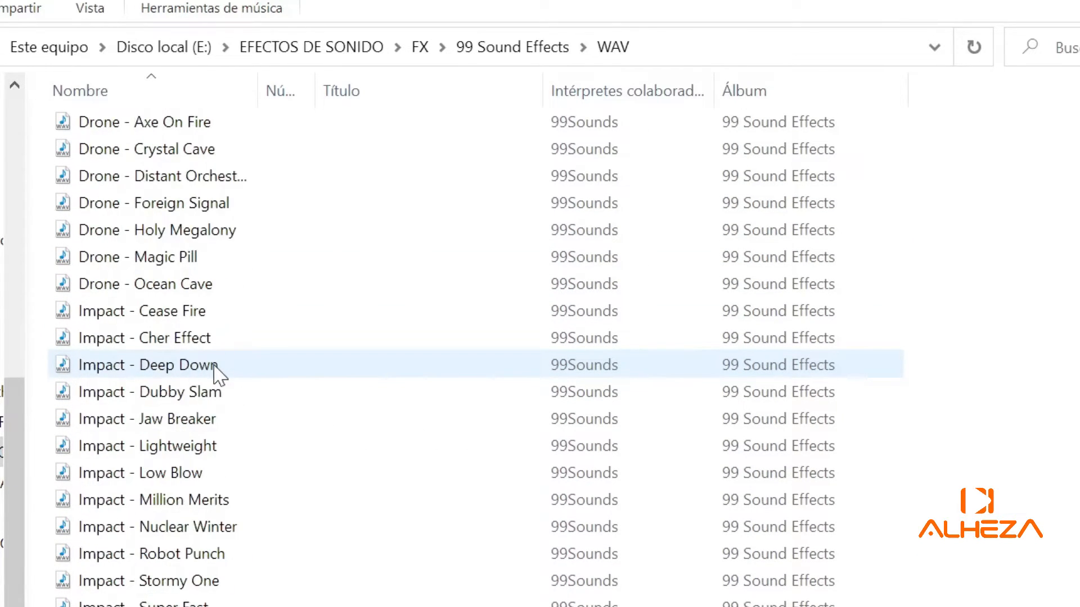
pyautogui.scroll(4, 215, 367)
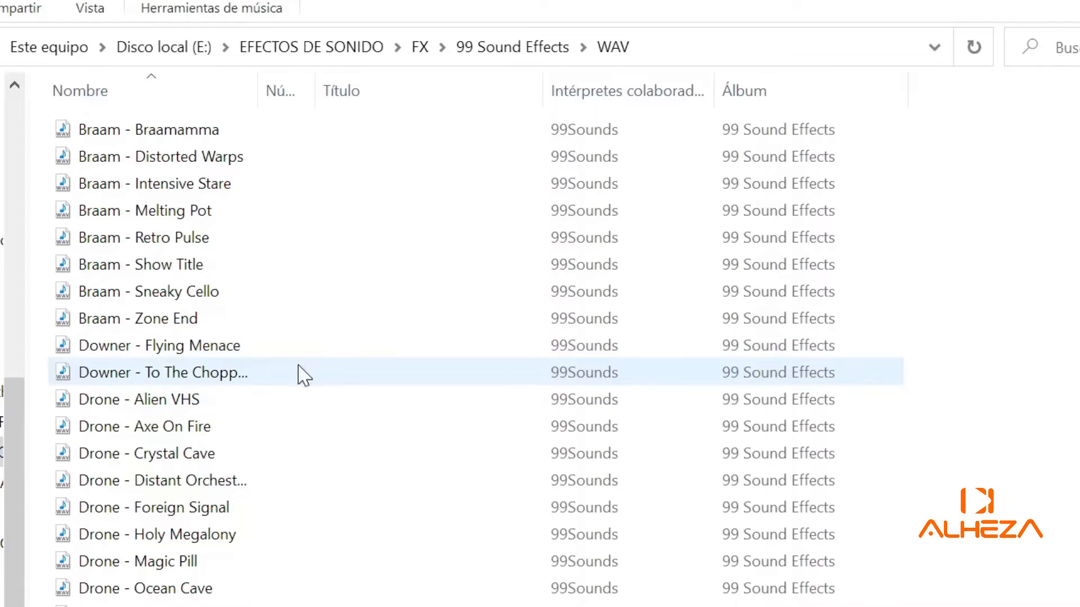
pyautogui.click(166, 401)
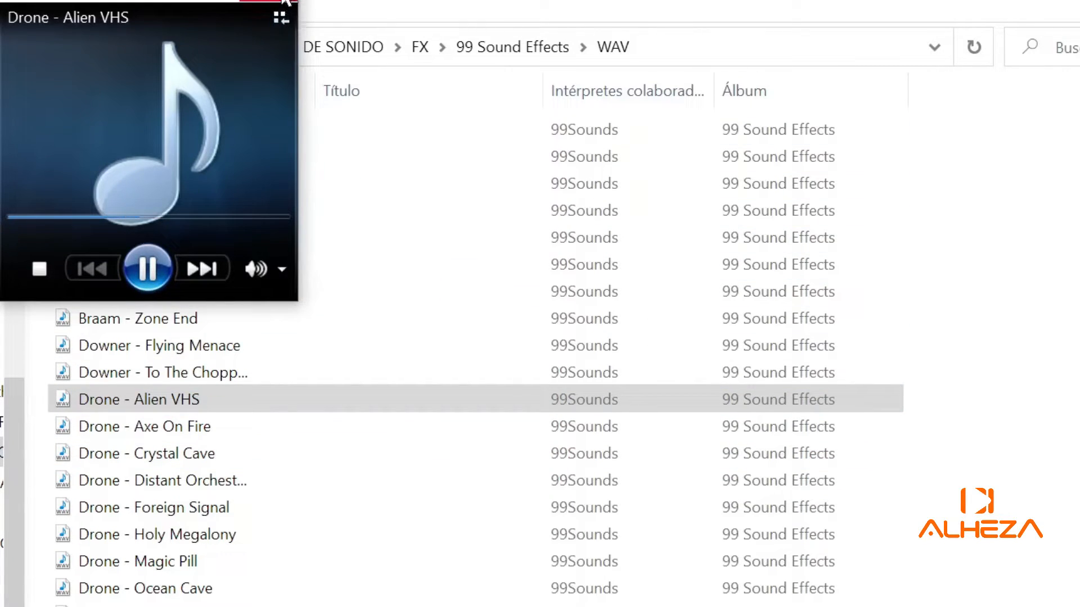
# - Pause the Drone - Alien VHS preview and close Windows Media Player
pyautogui.click(147, 268)
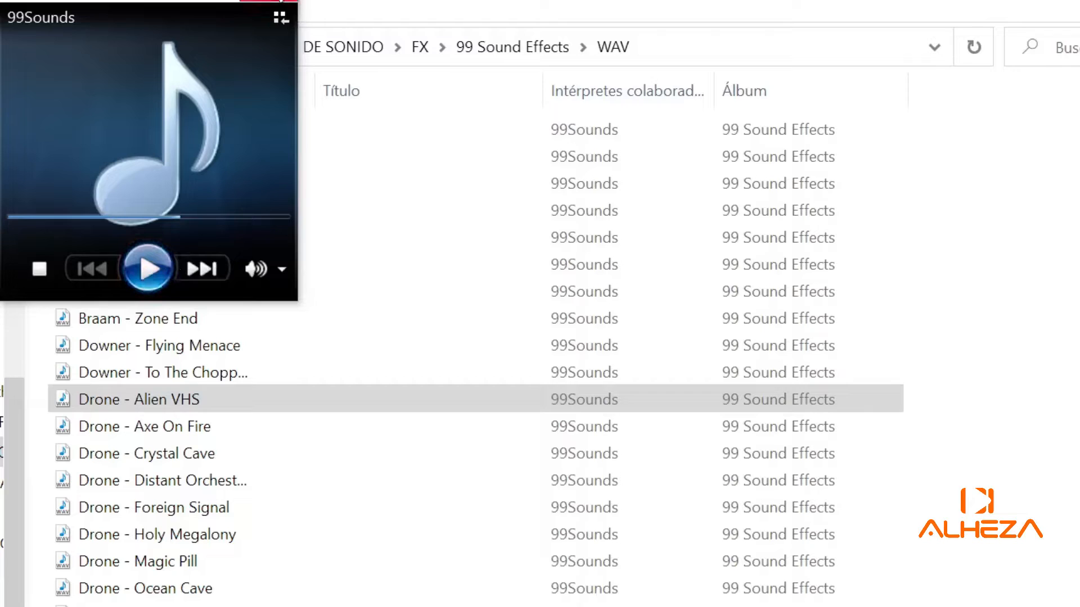
pyautogui.click(259, 2)
pyautogui.click(574, 404)
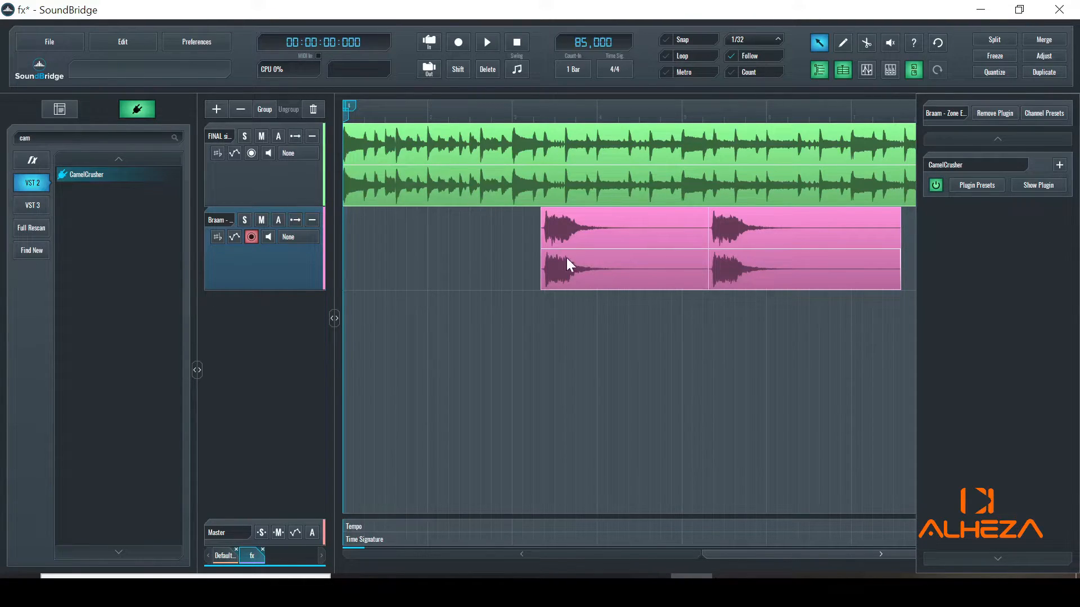
# - Play the FINAL song with the Braam track muted, then stop and return the playhead to zero
pyautogui.scroll(-2, 498, 401)
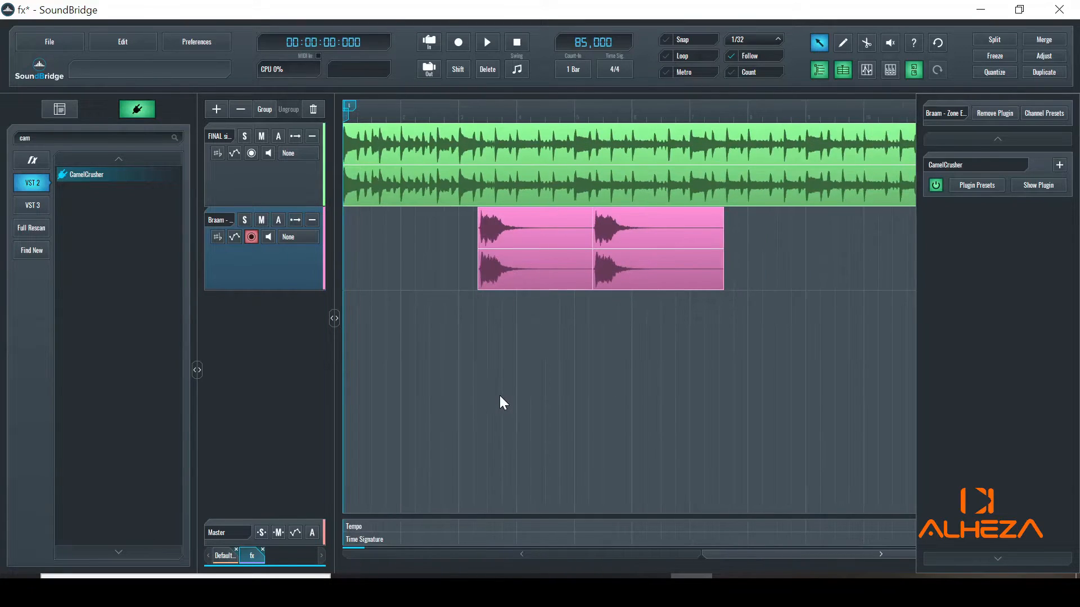
pyautogui.scroll(2, 499, 396)
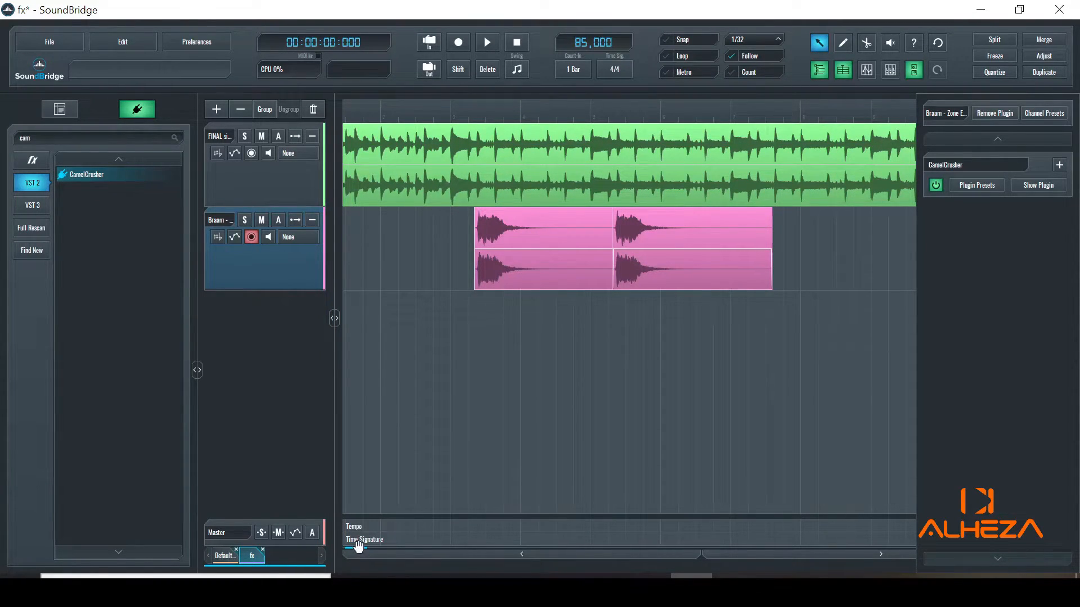
pyautogui.moveTo(357, 546); pyautogui.dragTo(342, 546)
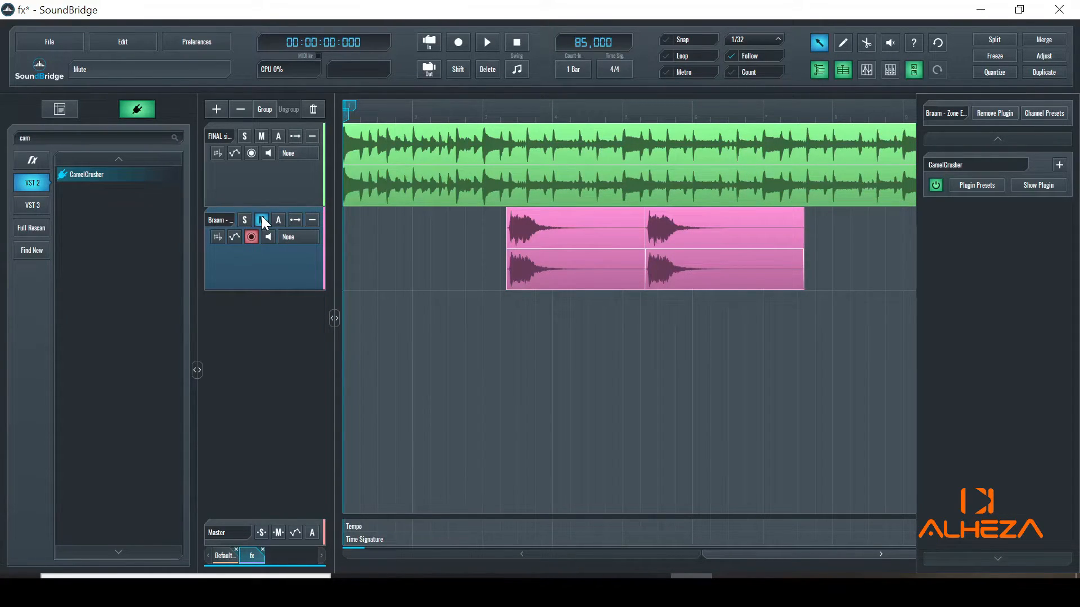
pyautogui.press('space')
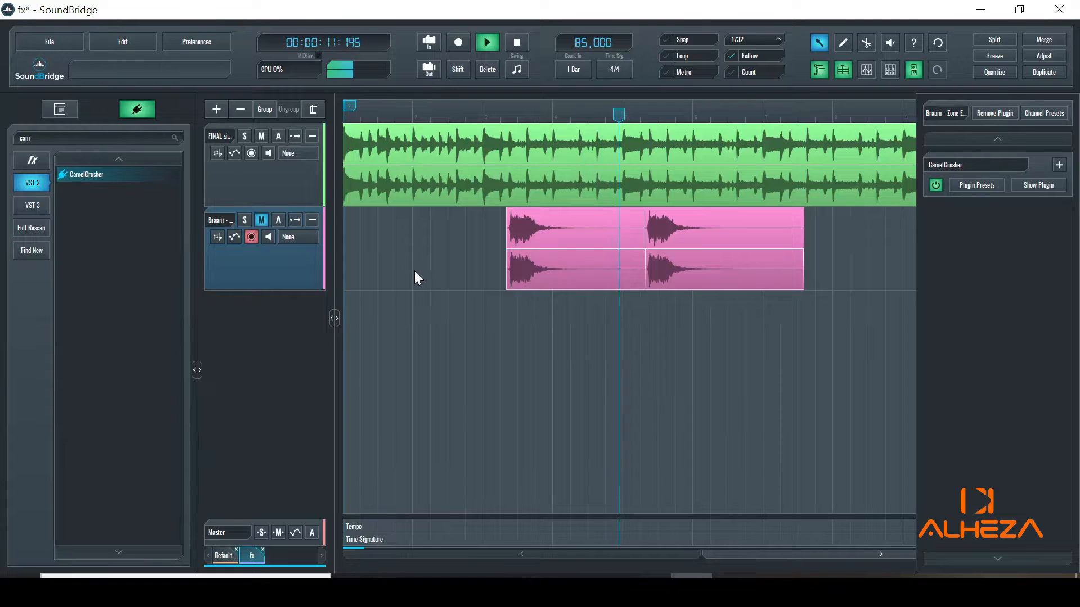
pyautogui.click(517, 42)
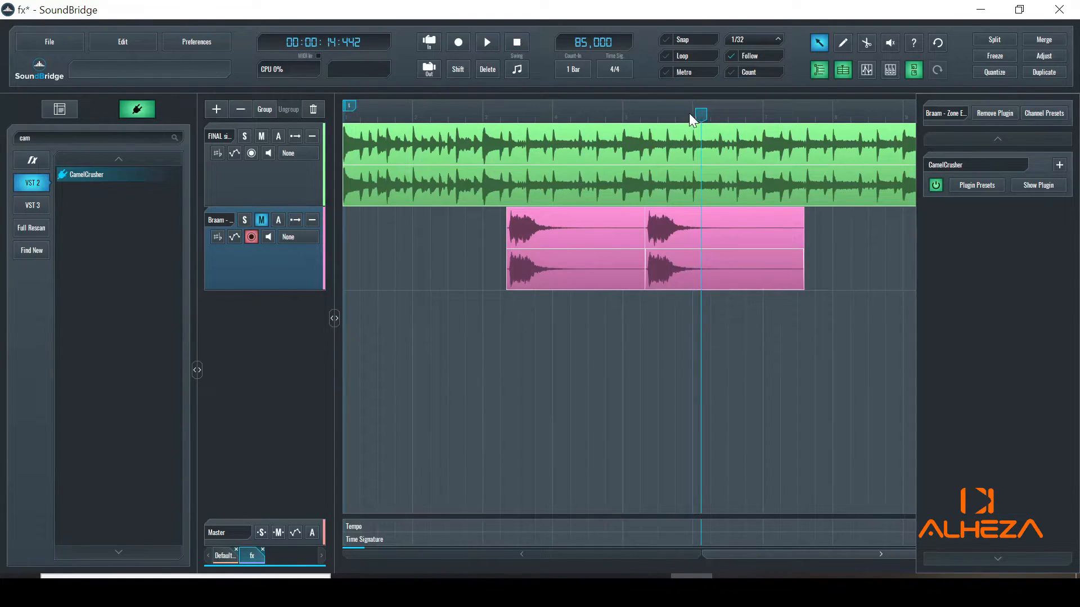
pyautogui.moveTo(696, 109); pyautogui.dragTo(298, 127)
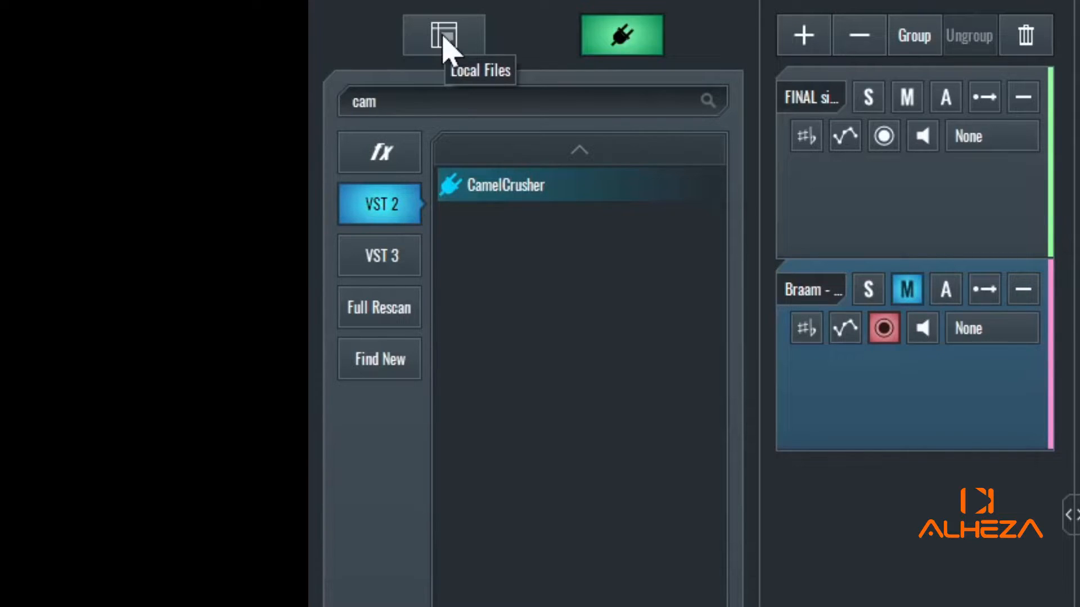
# - In Local Files, go up to the root and open BATERIAS > Snare
pyautogui.click(445, 42)
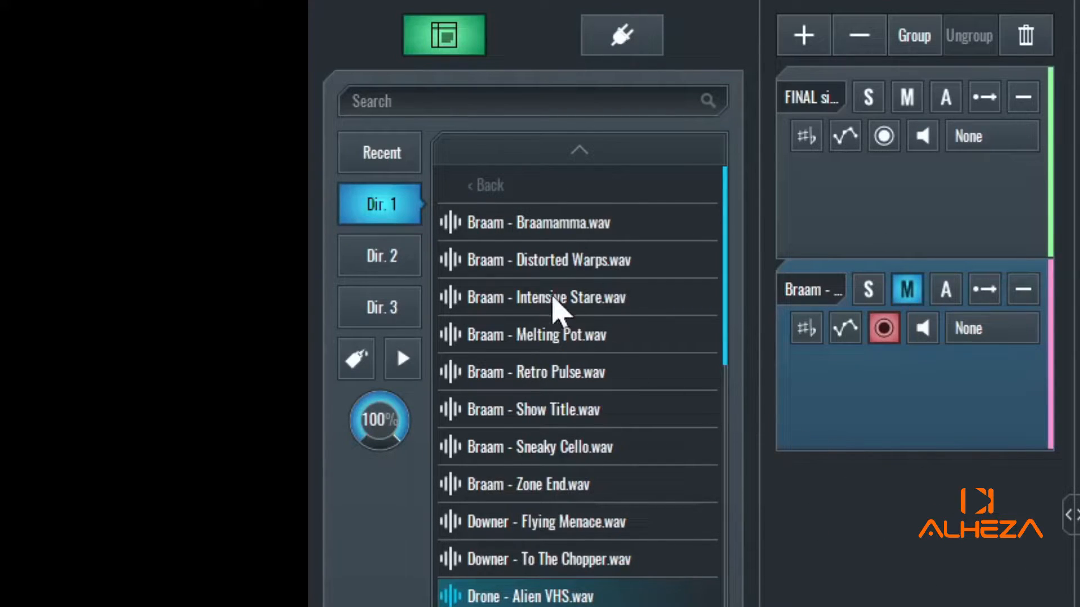
pyautogui.click(481, 198)
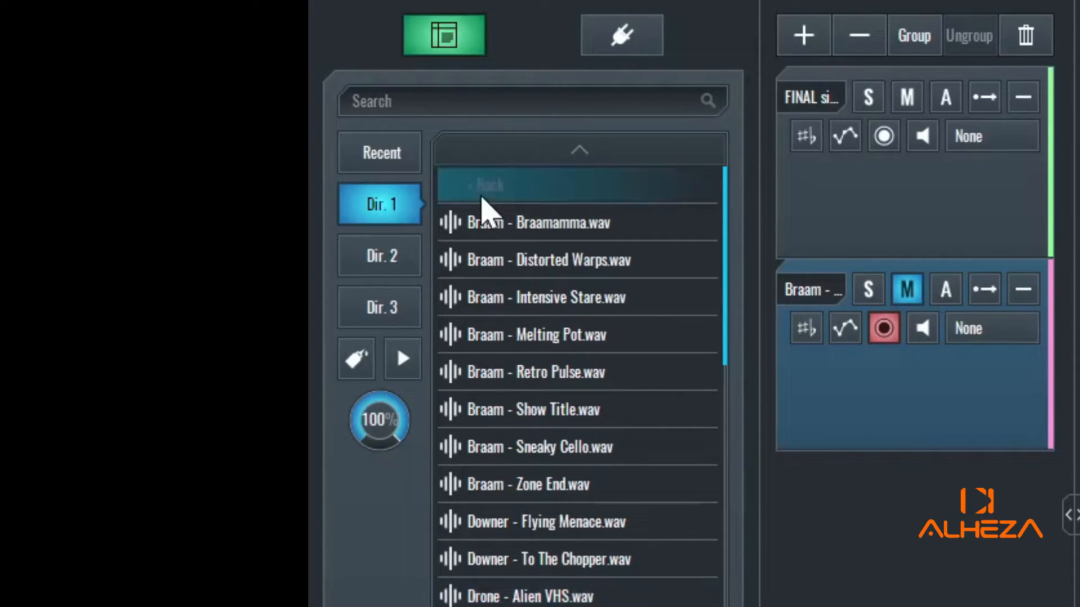
pyautogui.click(481, 197)
pyautogui.click(481, 198)
pyautogui.click(481, 198)
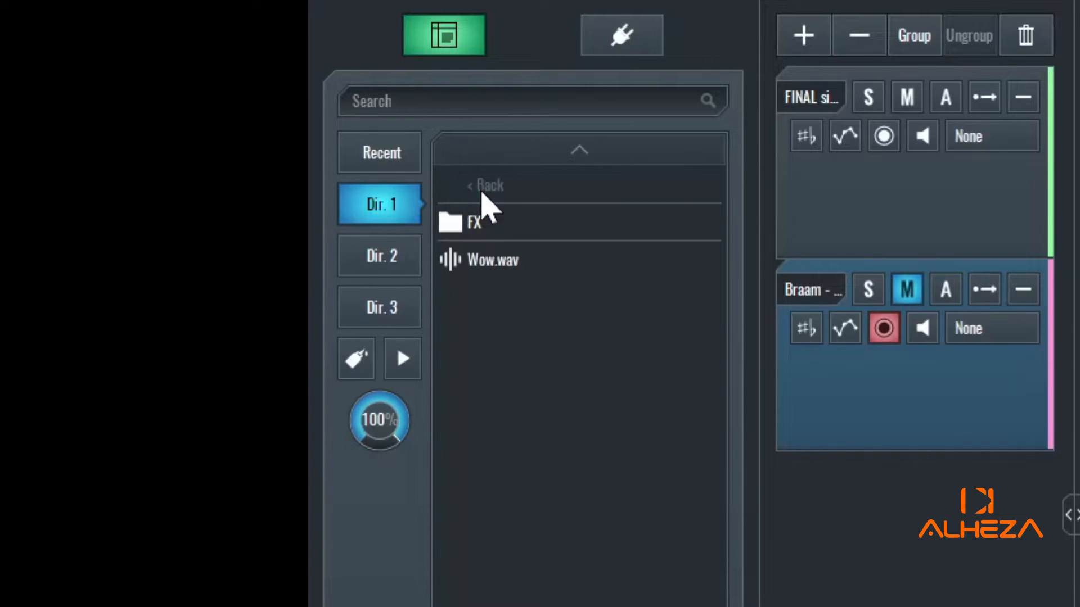
pyautogui.click(481, 198)
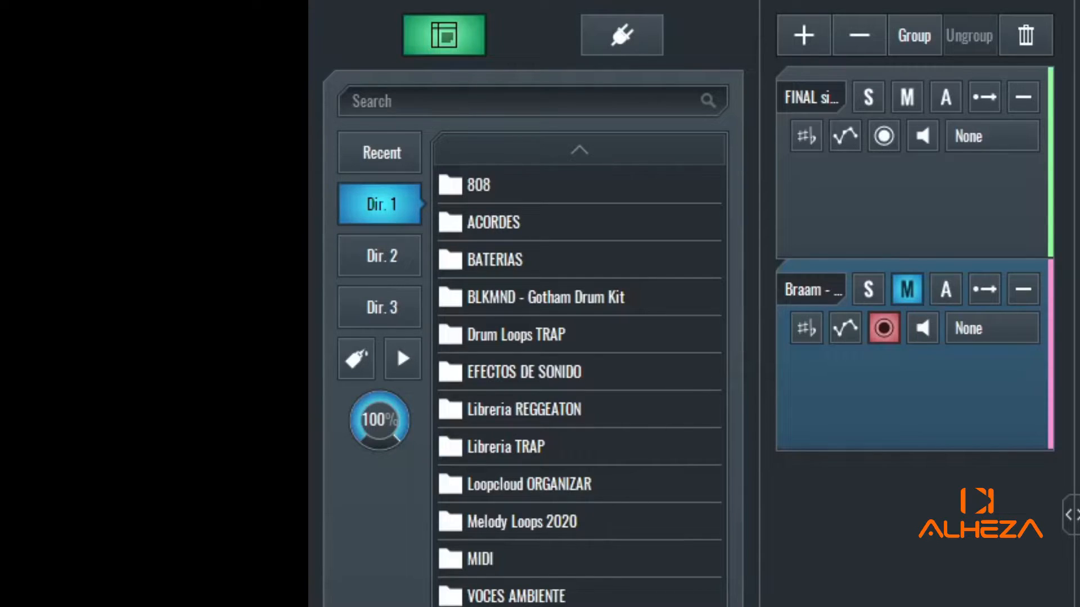
pyautogui.click(504, 269)
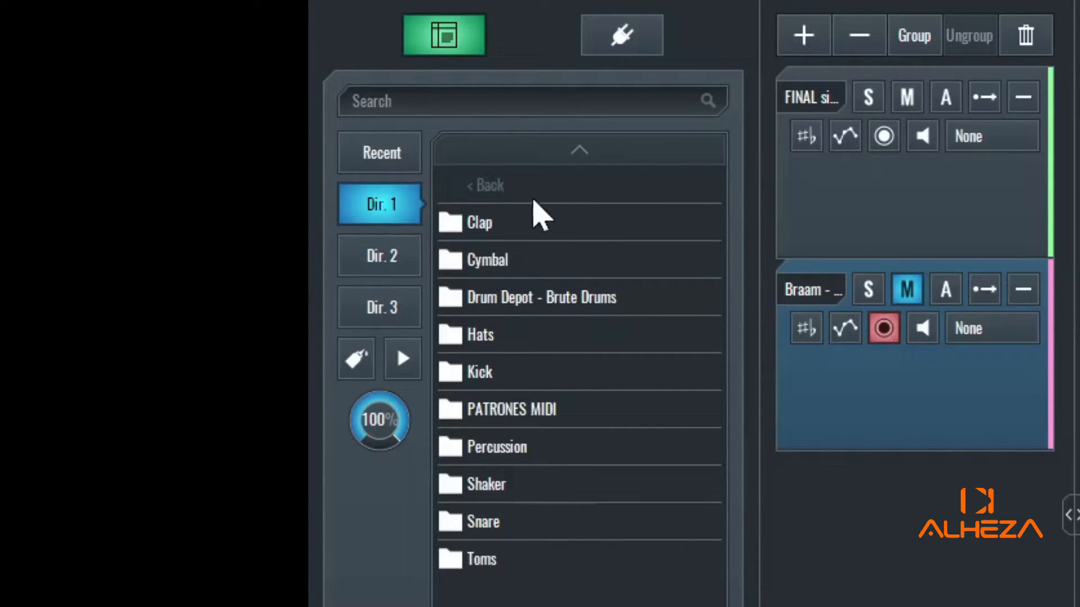
pyautogui.click(489, 520)
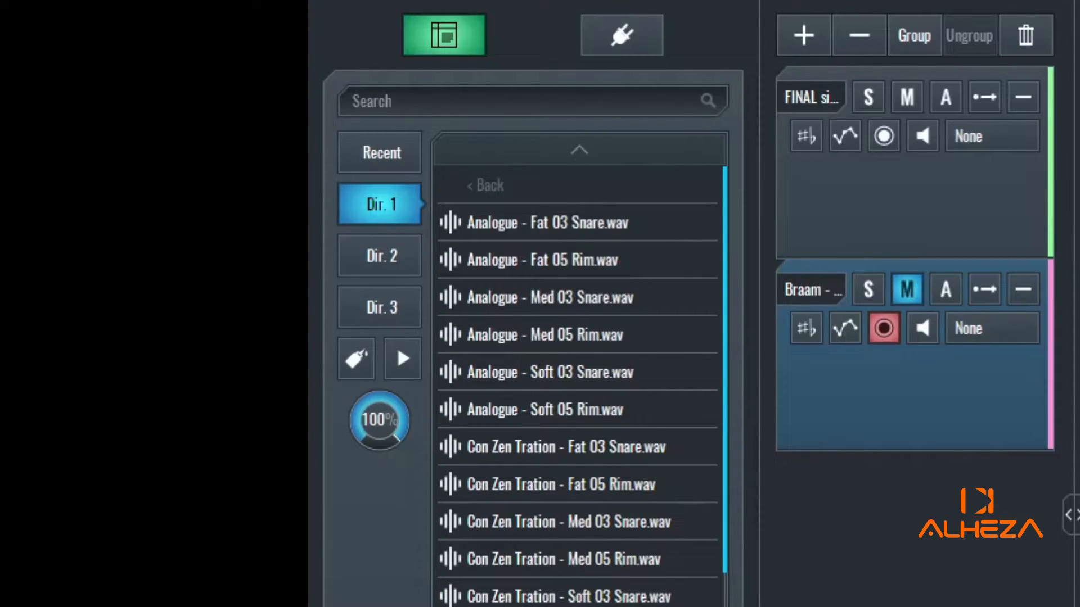
# - Audition the Fat 05 Rim, Med 05 Rim, Con Zen Tration Med 03 Snare and Soft 03 Snare samples
pyautogui.click(534, 259)
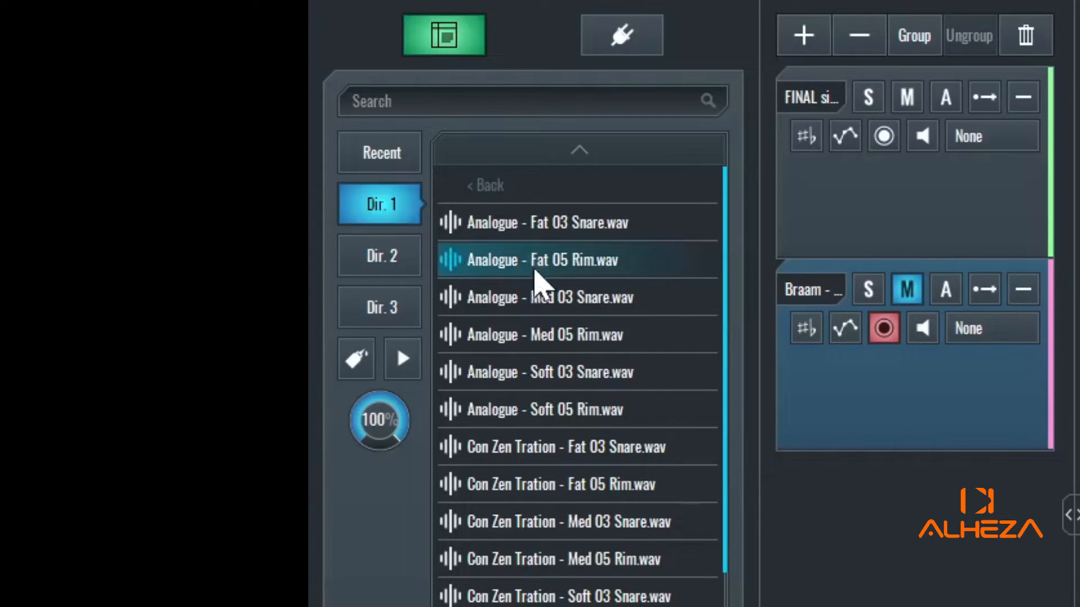
pyautogui.click(555, 349)
pyautogui.click(611, 520)
pyautogui.click(555, 591)
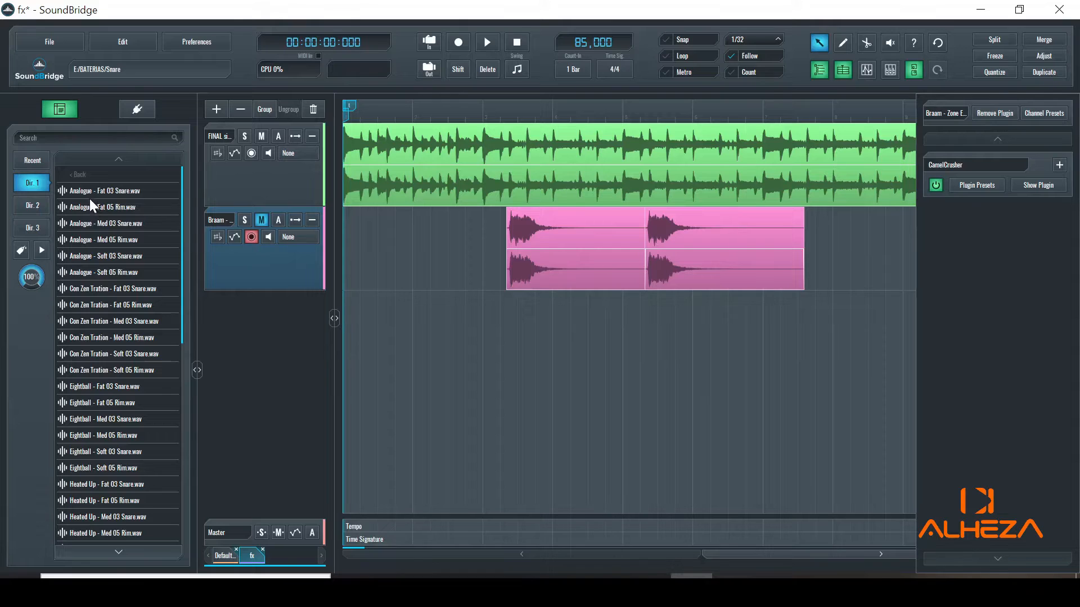
# - Go back to the root sample folders and open EFECTOS DE SONIDO > FX > 99 Sound Effects > WAV
pyautogui.click(82, 175)
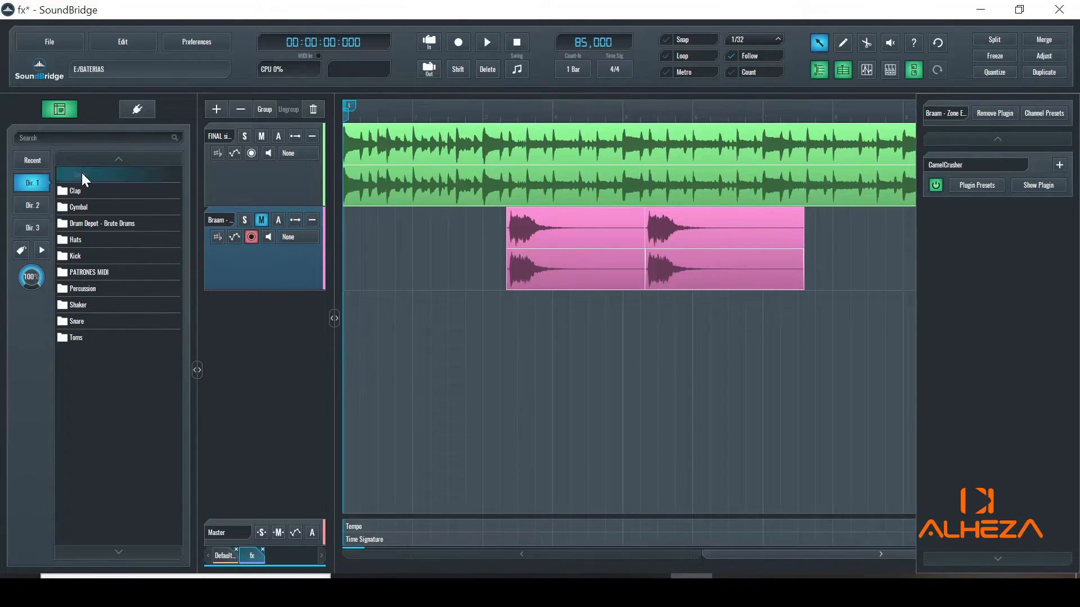
pyautogui.click(82, 173)
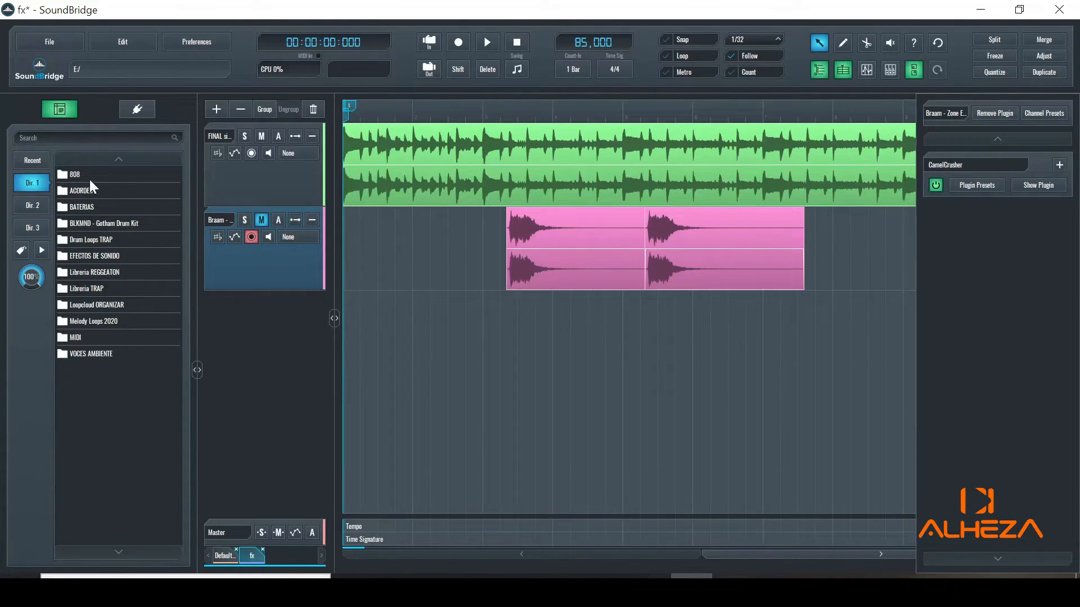
pyautogui.click(89, 256)
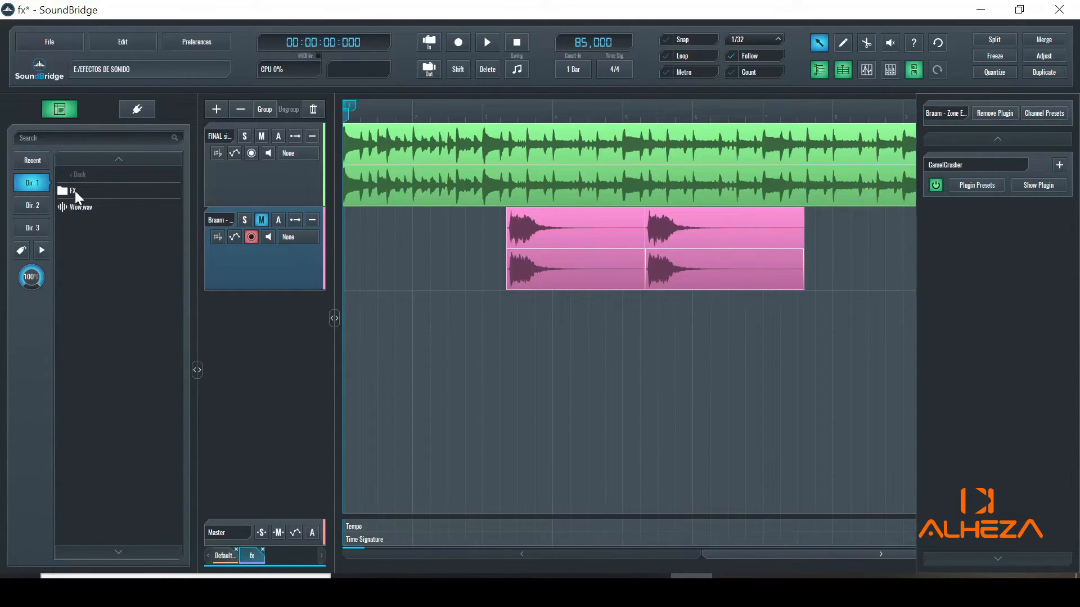
pyautogui.click(76, 190)
pyautogui.click(86, 193)
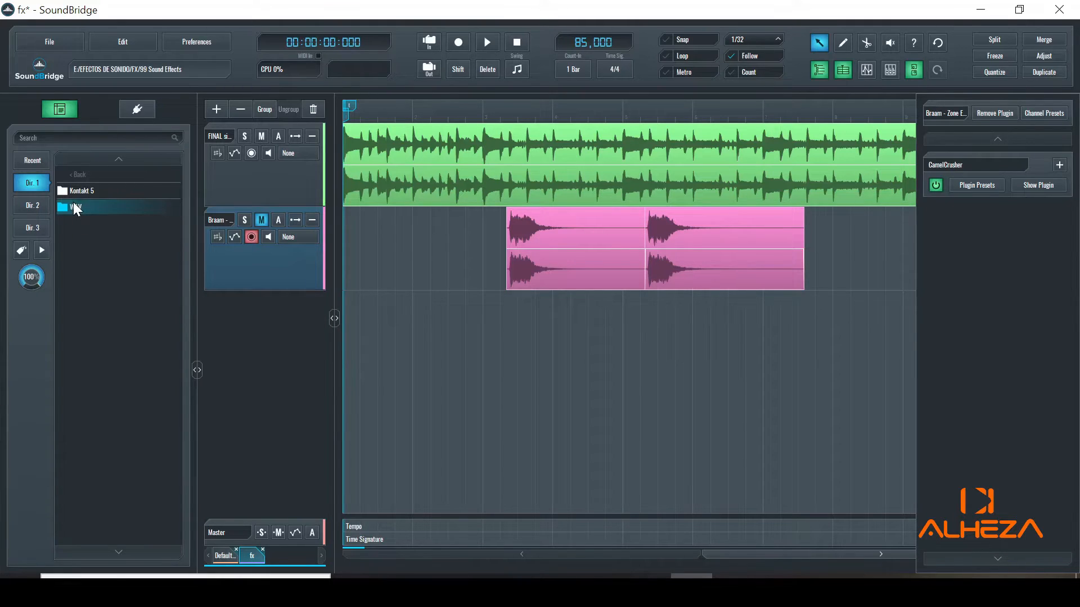
pyautogui.click(73, 204)
# - Scroll down the WAV list and preview Retro - Shuriken Laser.wav
pyautogui.scroll(-10, 124, 269)
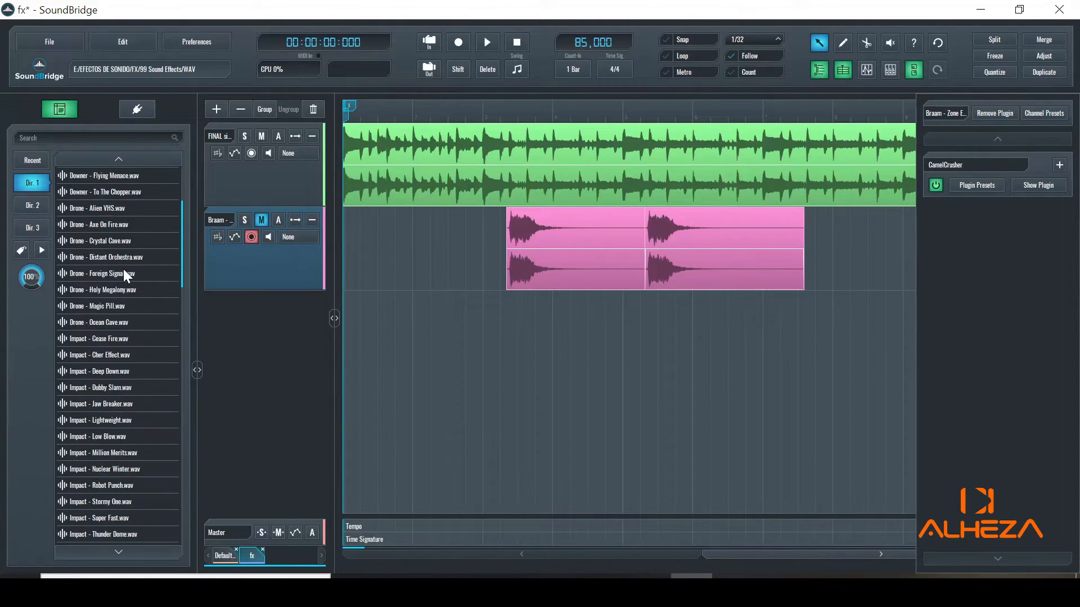
pyautogui.scroll(-6, 122, 273)
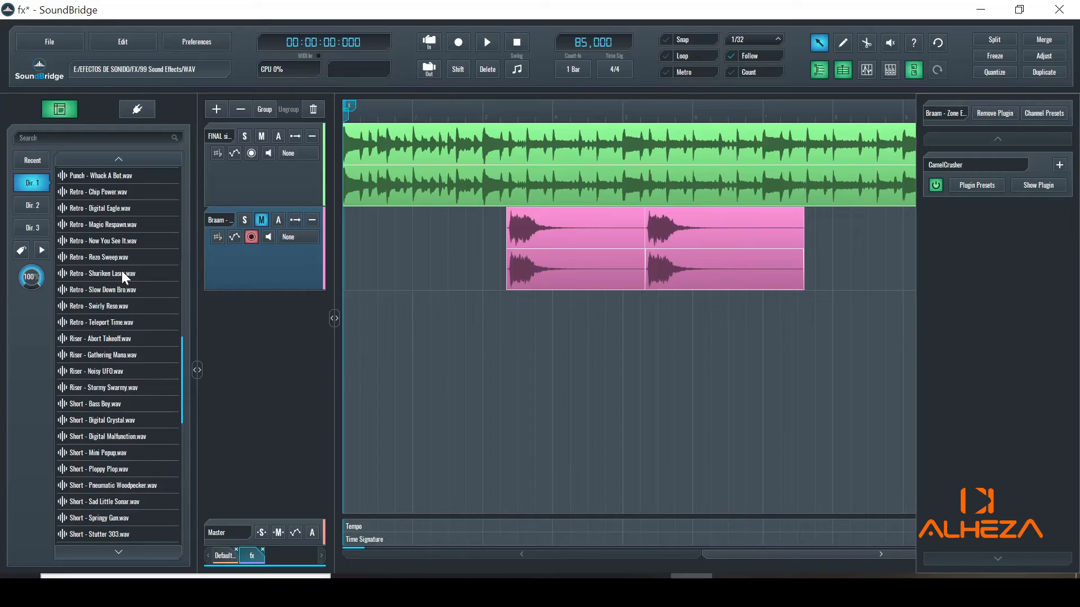
pyautogui.click(119, 270)
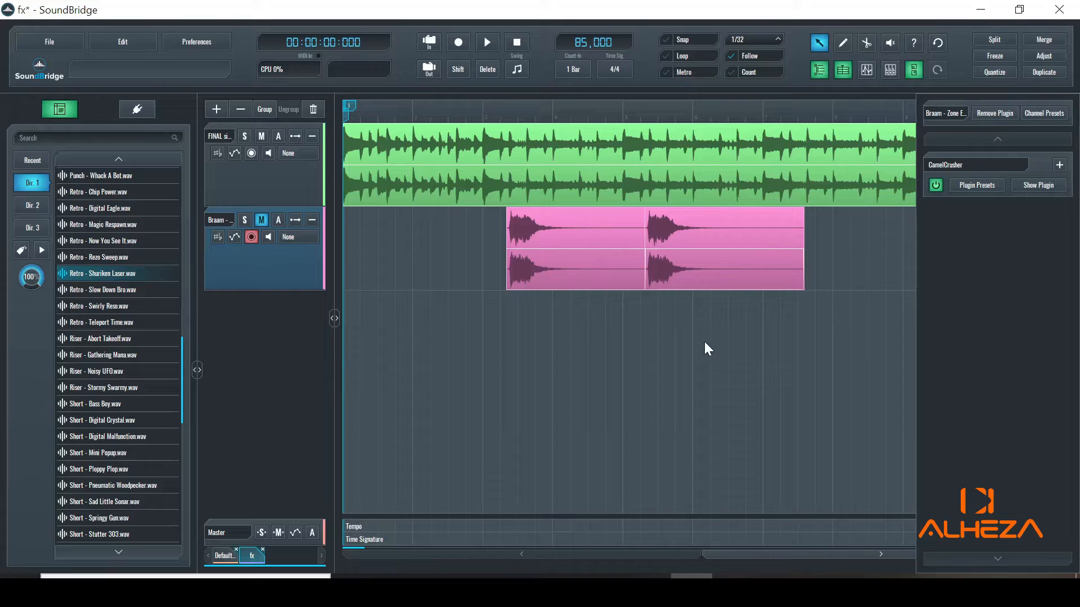
# - Drop Retro - Shuriken Laser.wav onto a new track and slide its clip just before the Braam clips
pyautogui.moveTo(99, 272); pyautogui.dragTo(487, 371)
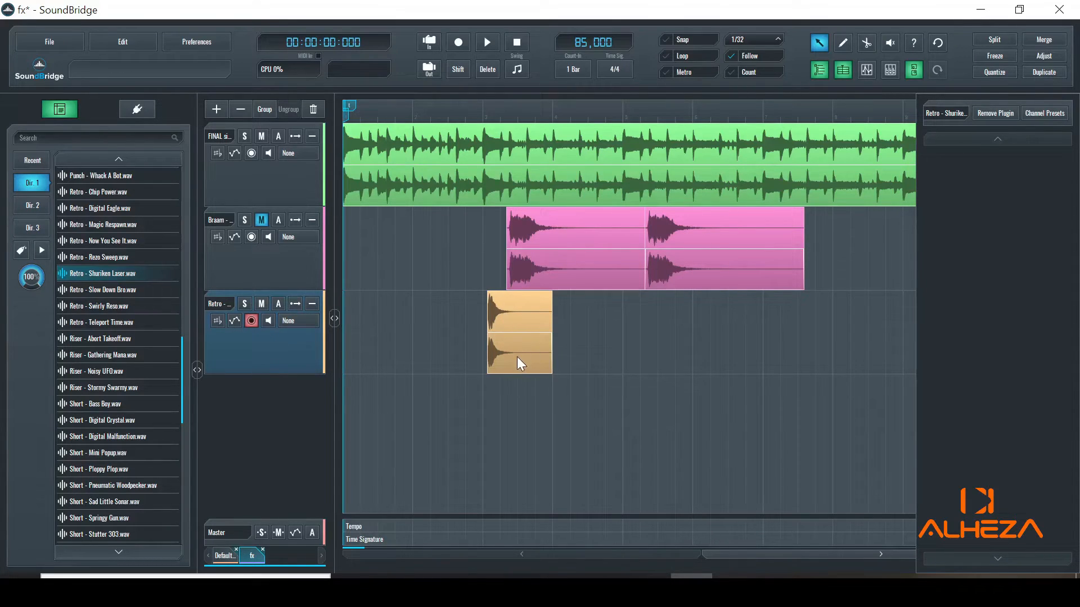
pyautogui.moveTo(519, 358); pyautogui.dragTo(493, 359)
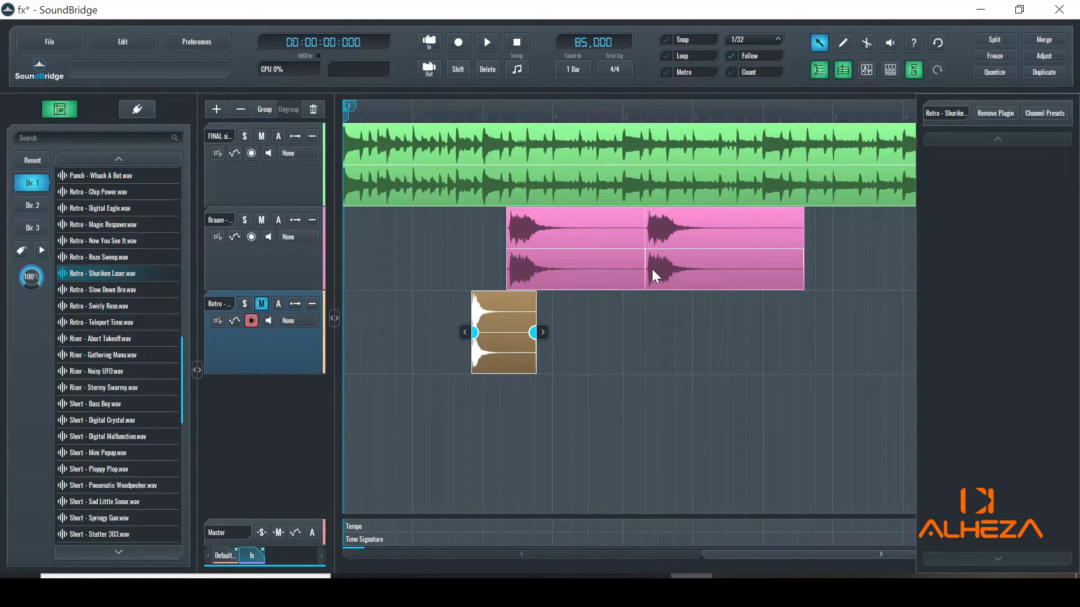
# - Inspect the Braam track's CamelCrusher plugin window, close it, and start playback with Space
pyautogui.click(304, 276)
pyautogui.click(1042, 185)
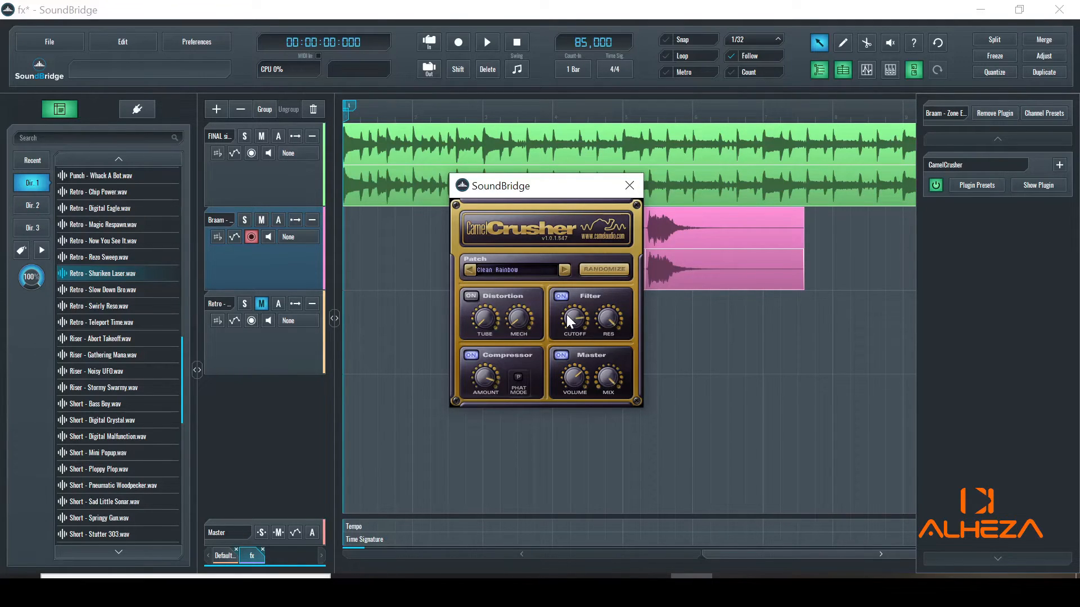
pyautogui.click(623, 185)
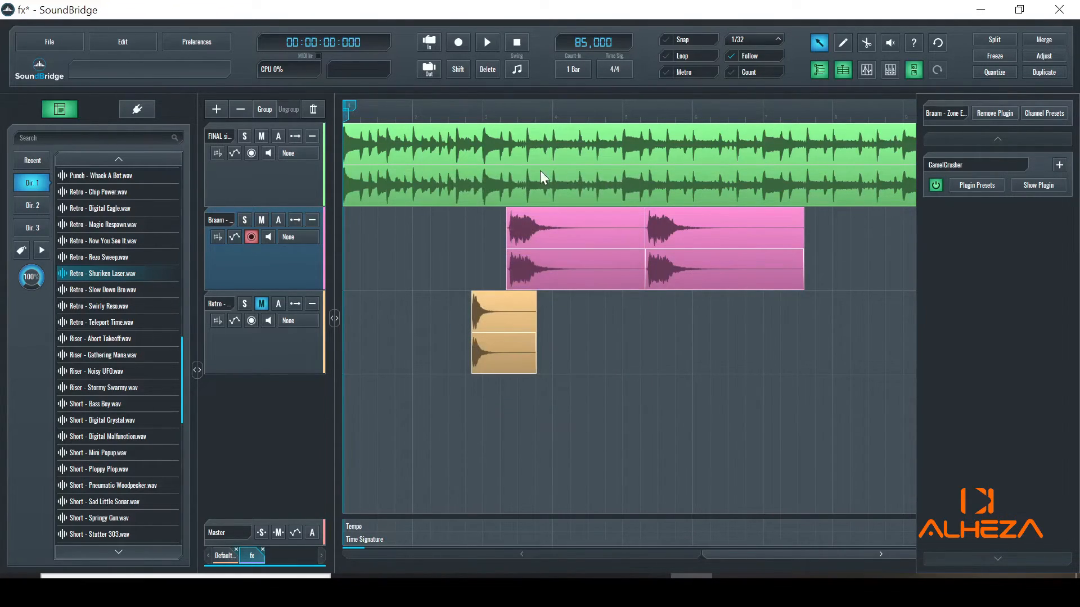
pyautogui.press('space')
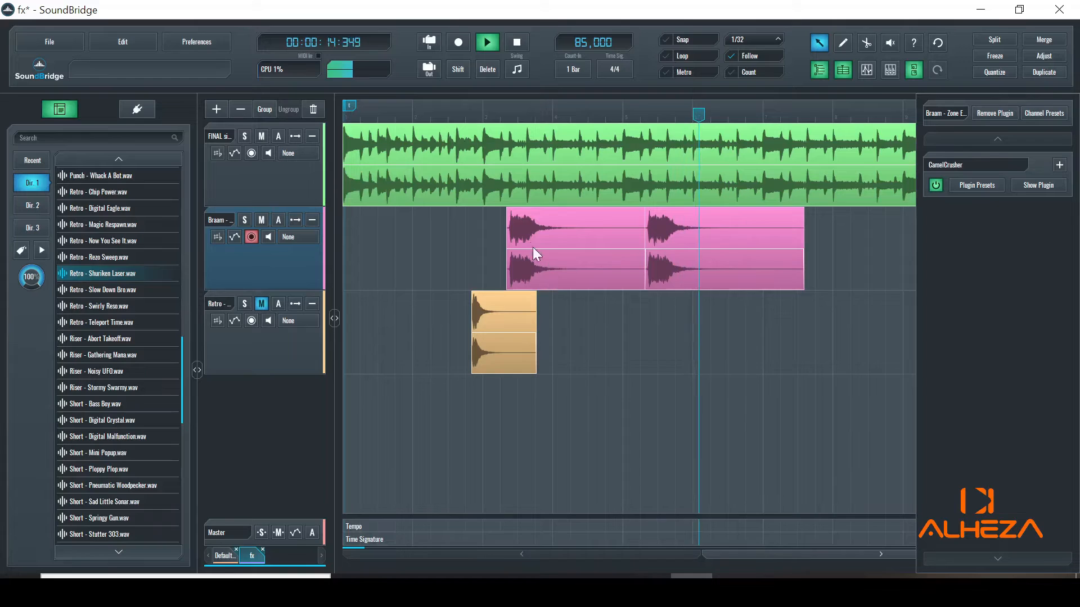
# - Stop playback and move the playhead back to 00:00:04:807, just ahead of the laser clip
pyautogui.click(515, 42)
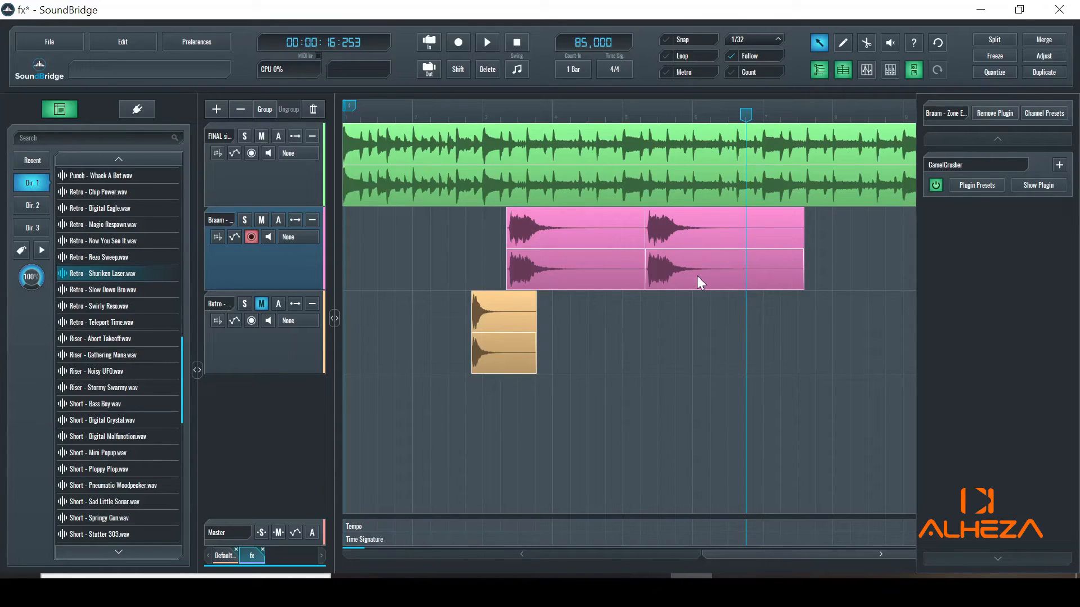
pyautogui.moveTo(744, 115); pyautogui.dragTo(461, 159)
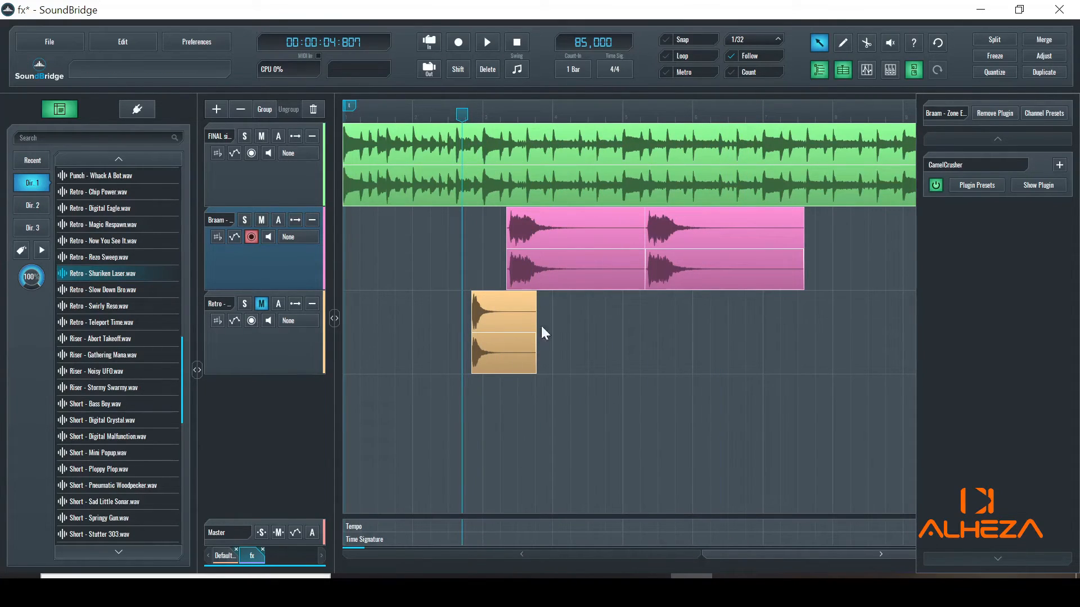
pyautogui.click(1038, 186)
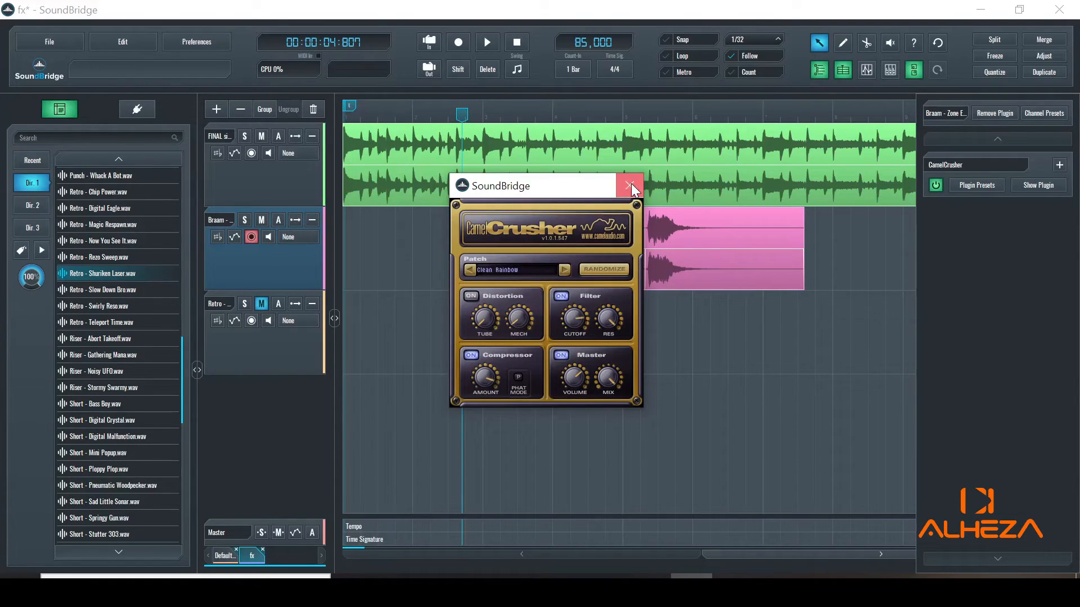
pyautogui.click(631, 184)
pyautogui.press('Tab')
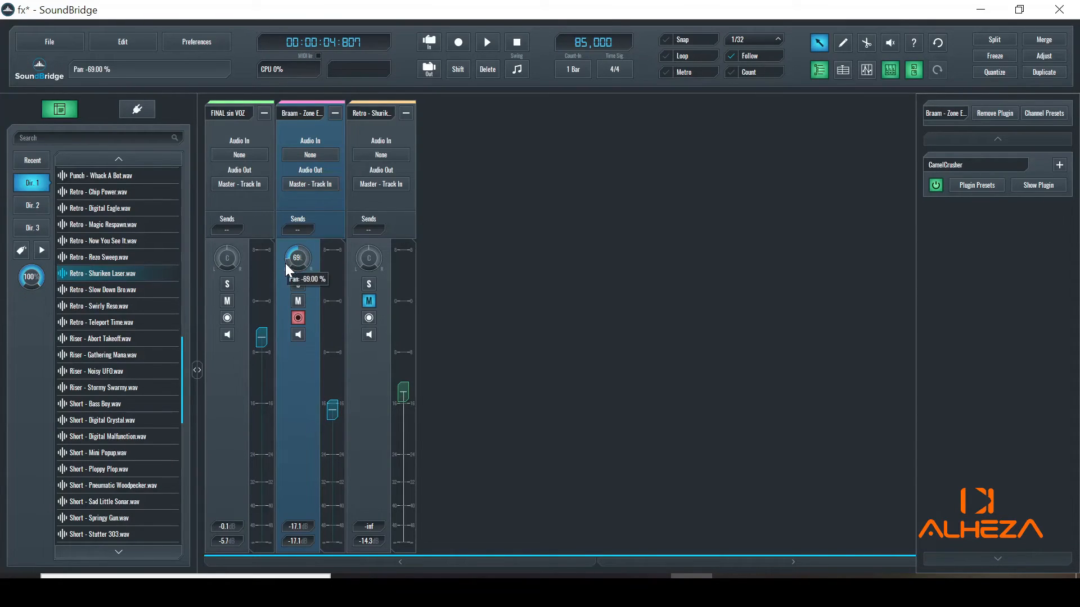
pyautogui.press('Tab')
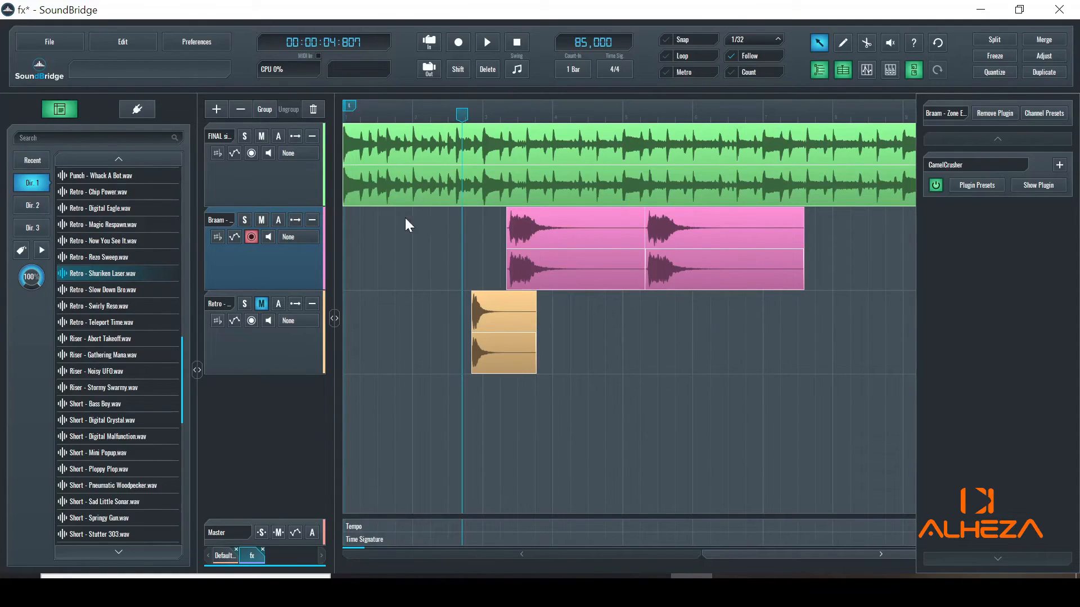
# - Reveal the Braam track's automation lanes, including Pan, and play from 00:00:04:807
pyautogui.click(280, 220)
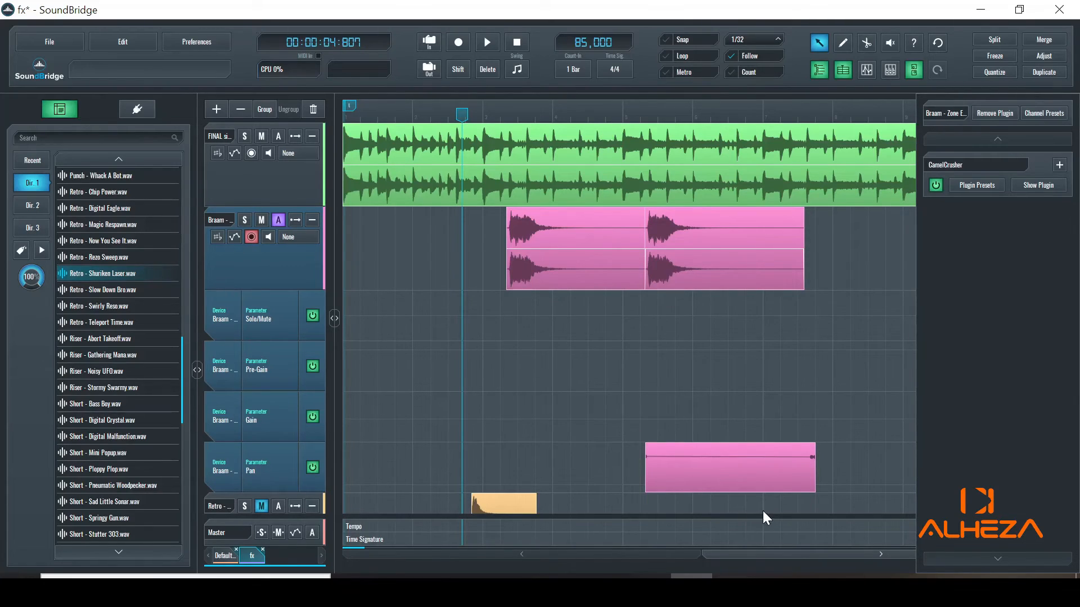
pyautogui.click(487, 43)
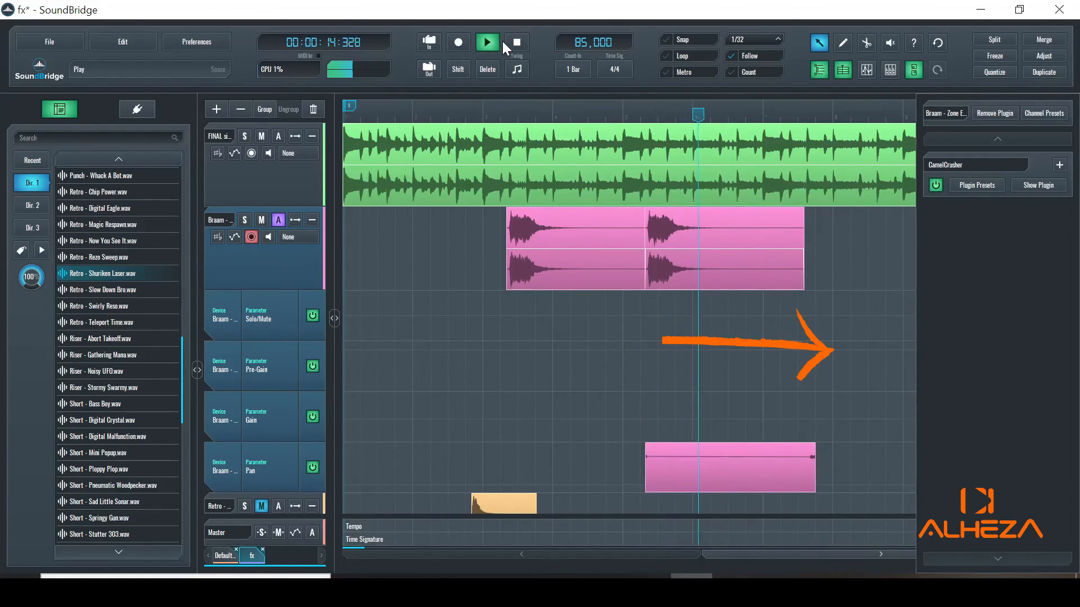
# - Stop playback and preview Impact - Deep Down.wav and Drone - Magic Pill.wav in the browser
pyautogui.click(517, 41)
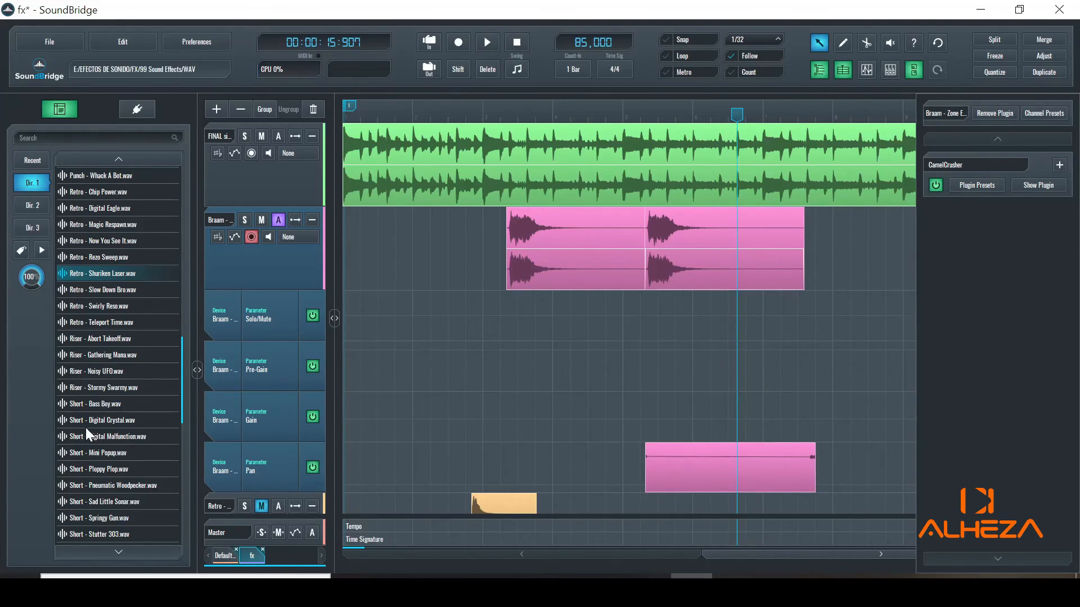
pyautogui.scroll(8, 130, 415)
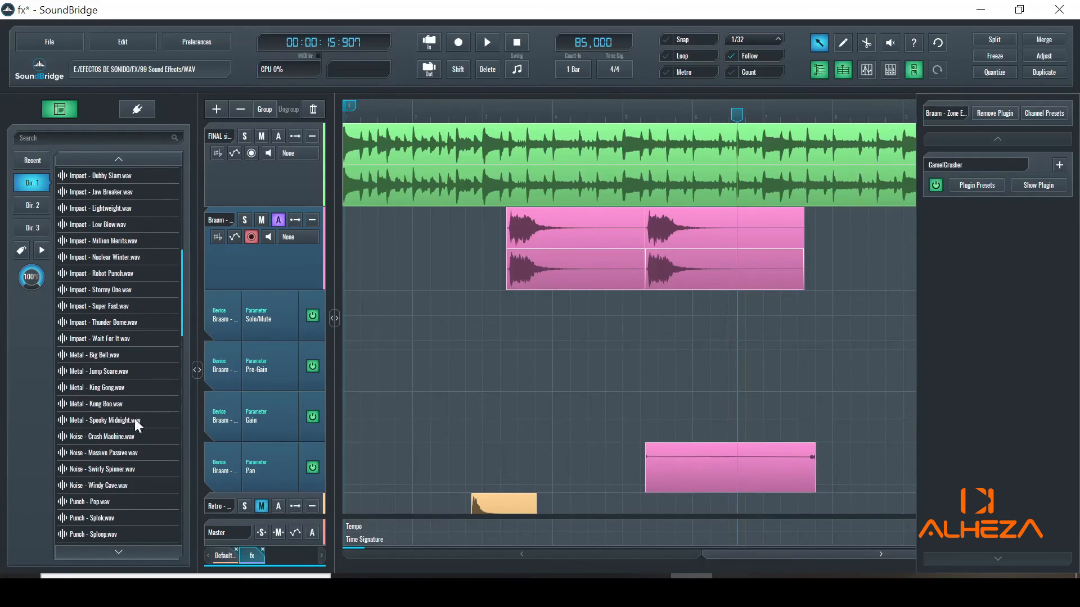
pyautogui.scroll(3, 181, 306)
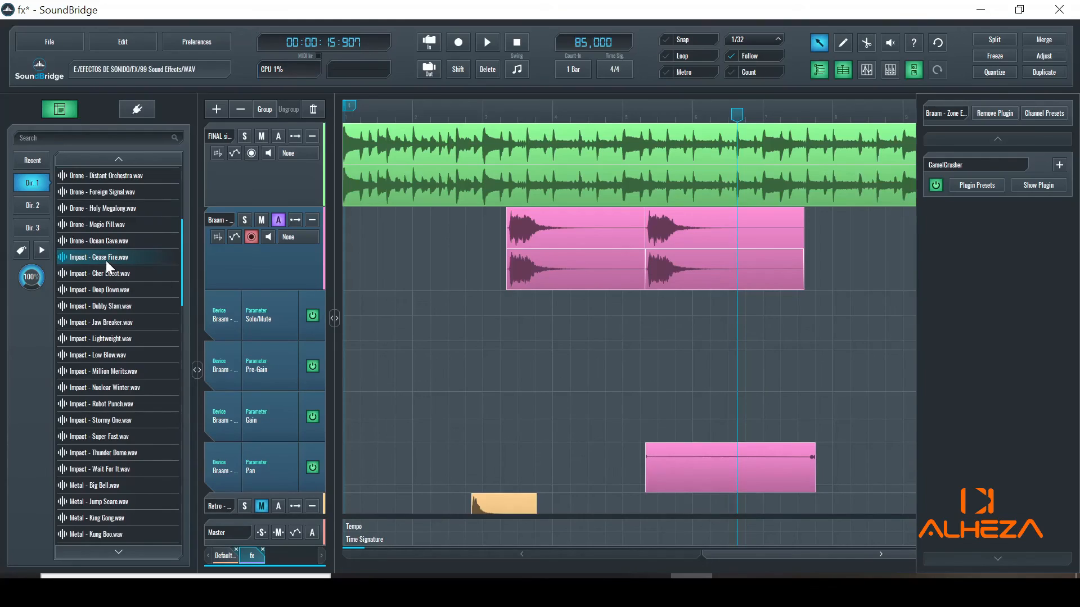
pyautogui.click(109, 289)
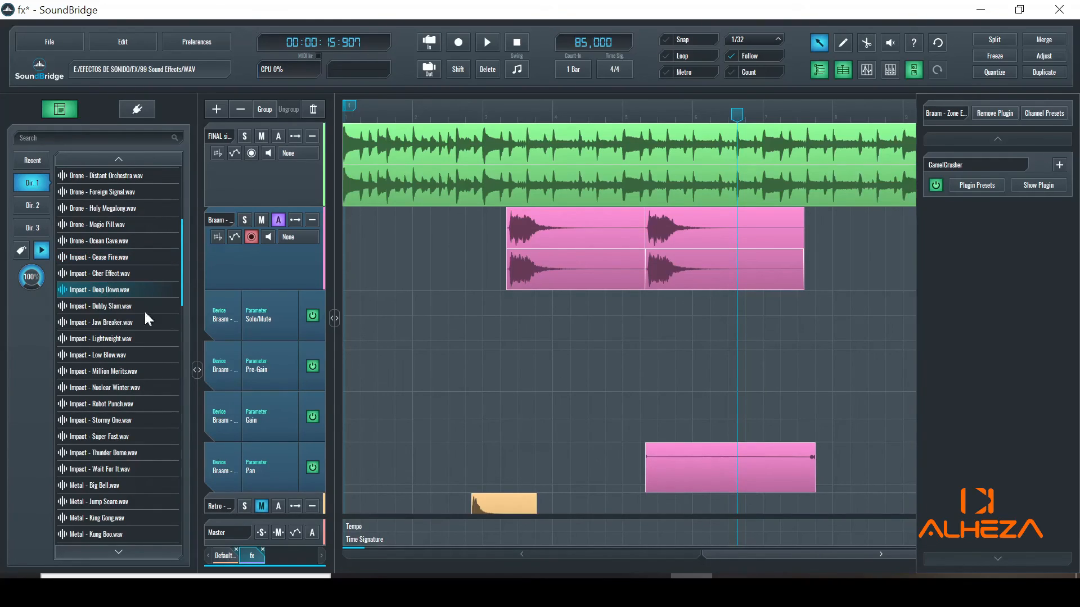
pyautogui.click(109, 224)
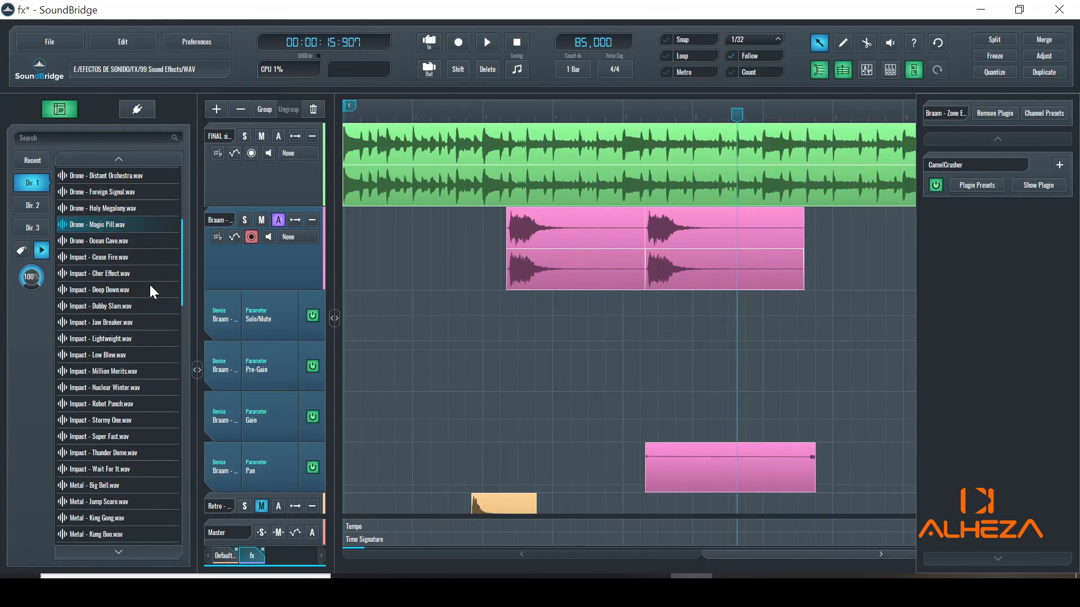